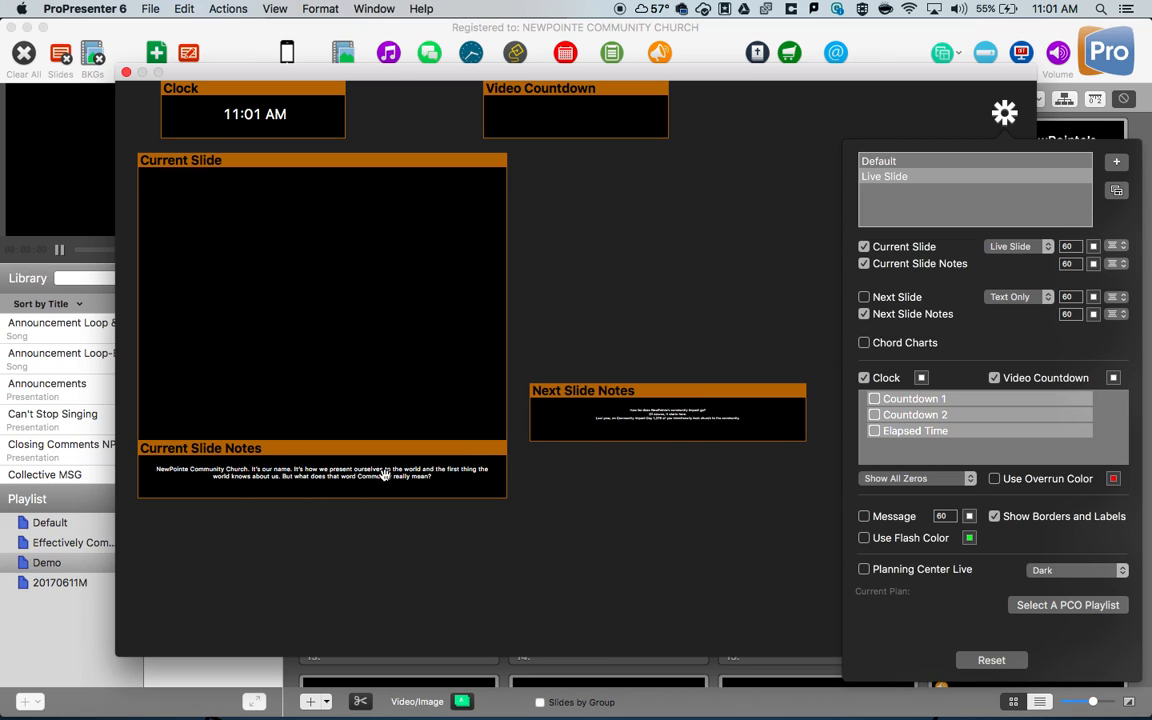
# Step: Set the text size of Current Slide and Next Slide to 200 in the Live Slide layout
pyautogui.click(604, 431)
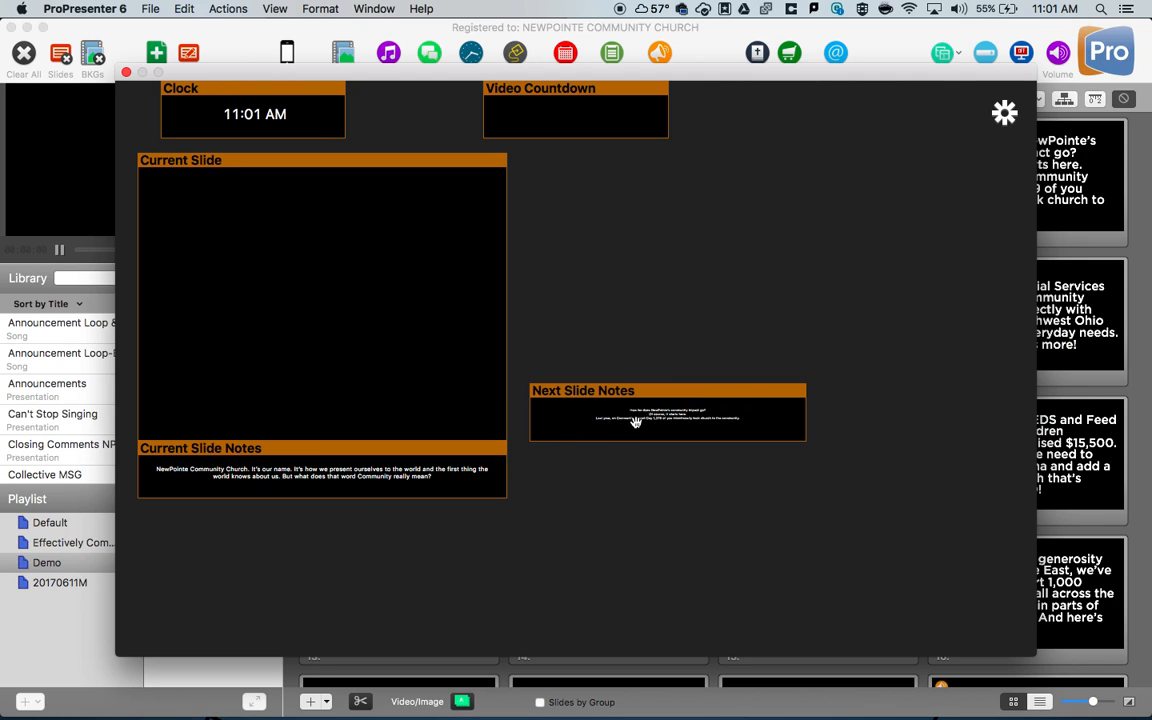
pyautogui.click(1004, 112)
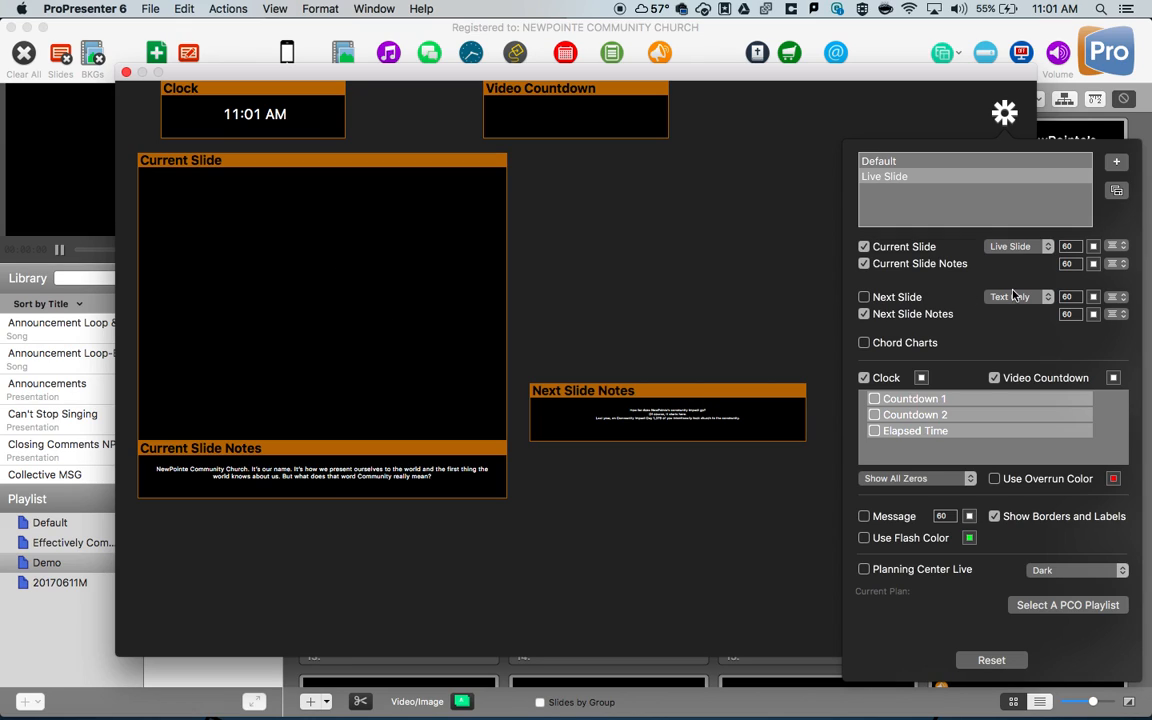
pyautogui.click(1070, 246)
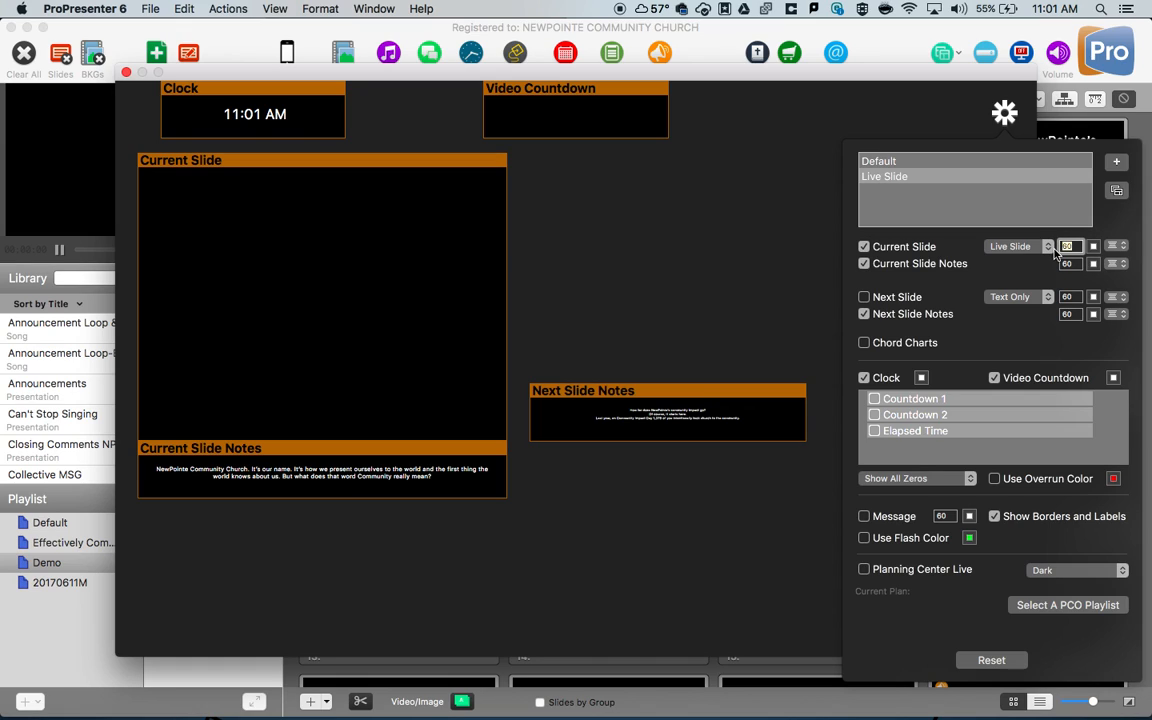
pyautogui.click(1070, 297)
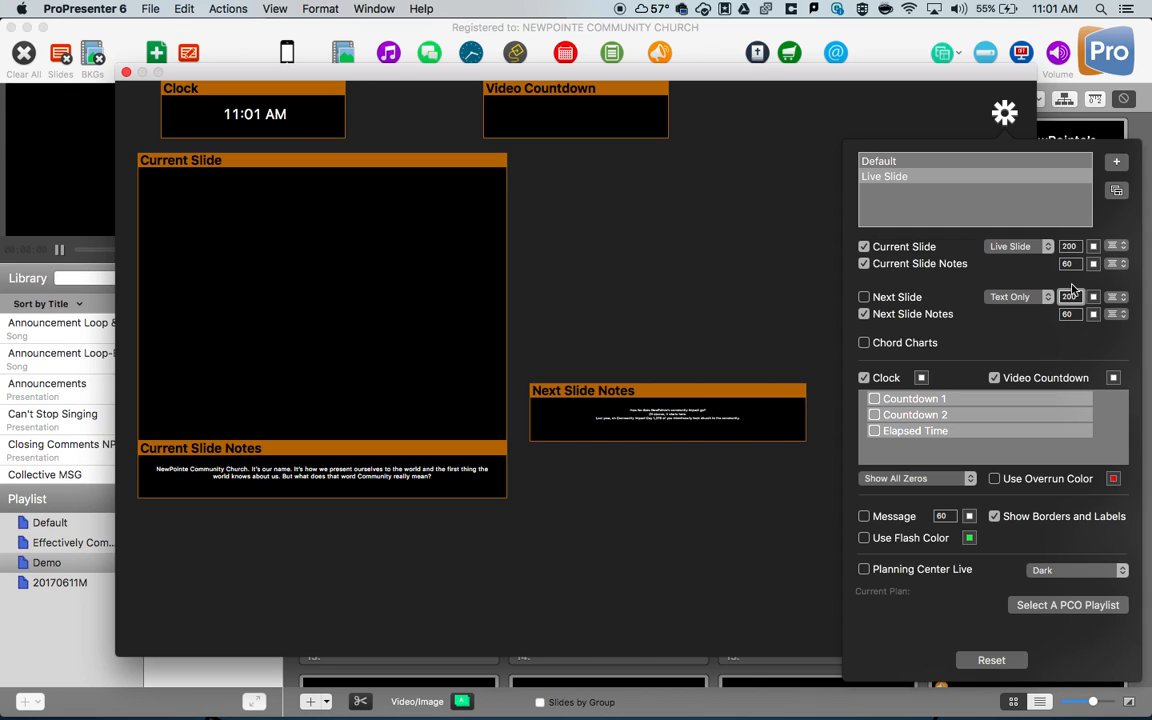
# Step: Left-align the text of Current Slide, Next Slide and both of their slide notes
pyautogui.click(1115, 246)
pyautogui.click(1118, 245)
pyautogui.click(1115, 263)
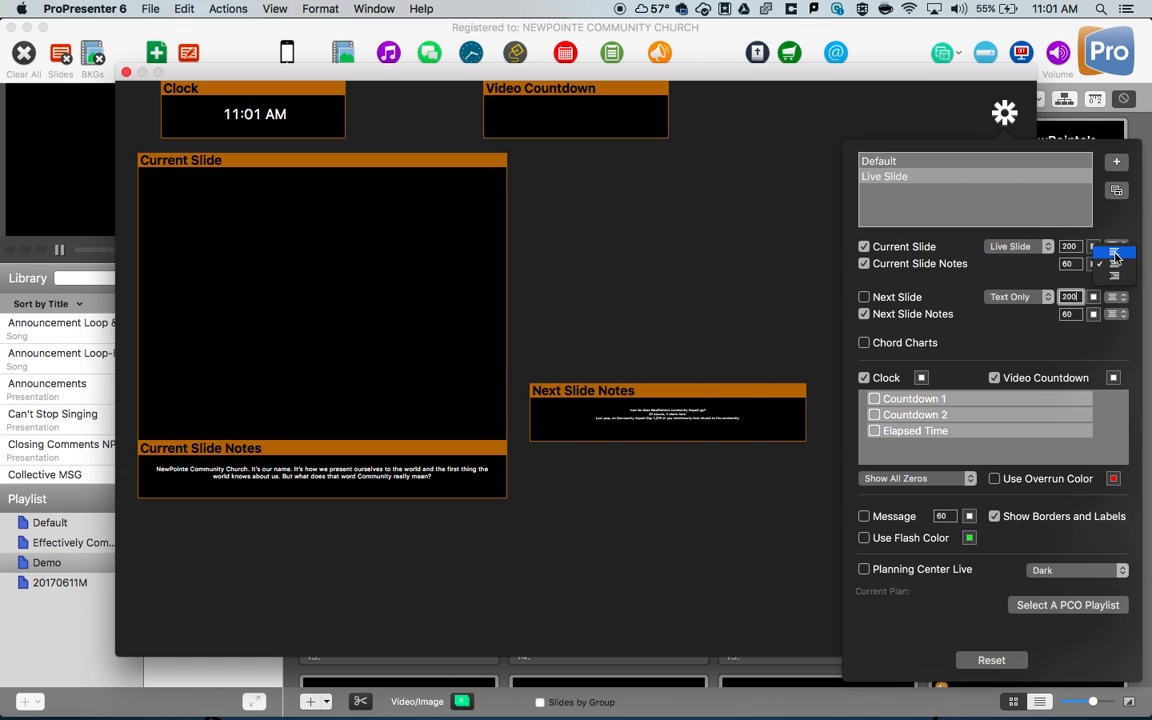
pyautogui.click(1115, 254)
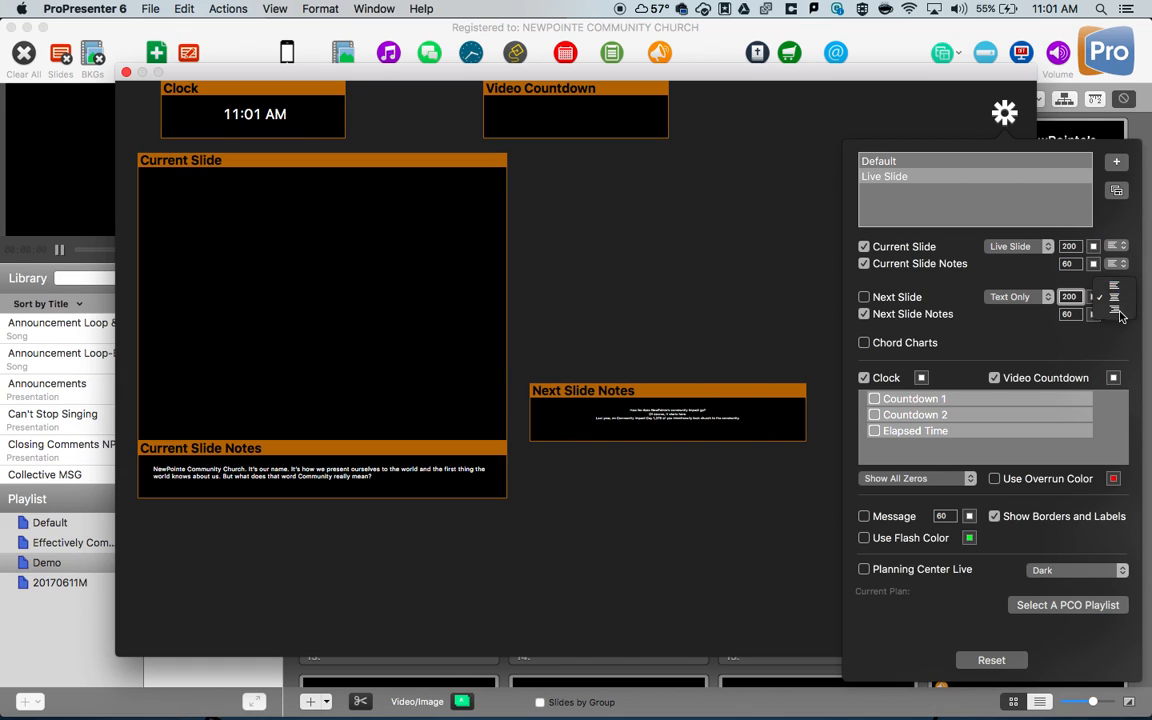
pyautogui.click(1116, 298)
pyautogui.click(1115, 304)
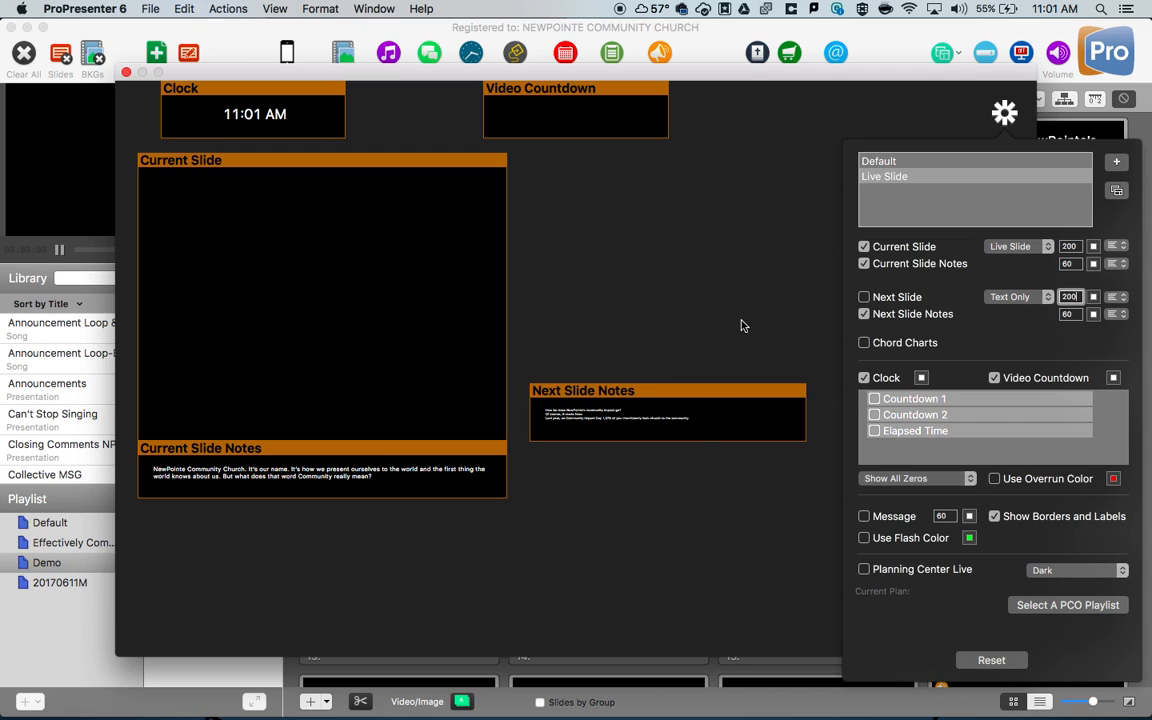
# Step: Move the Clock and Video Countdown boxes to the upper-right area of the stage layout, with Clock above Video Countdown
pyautogui.moveTo(508, 100); pyautogui.dragTo(701, 137)
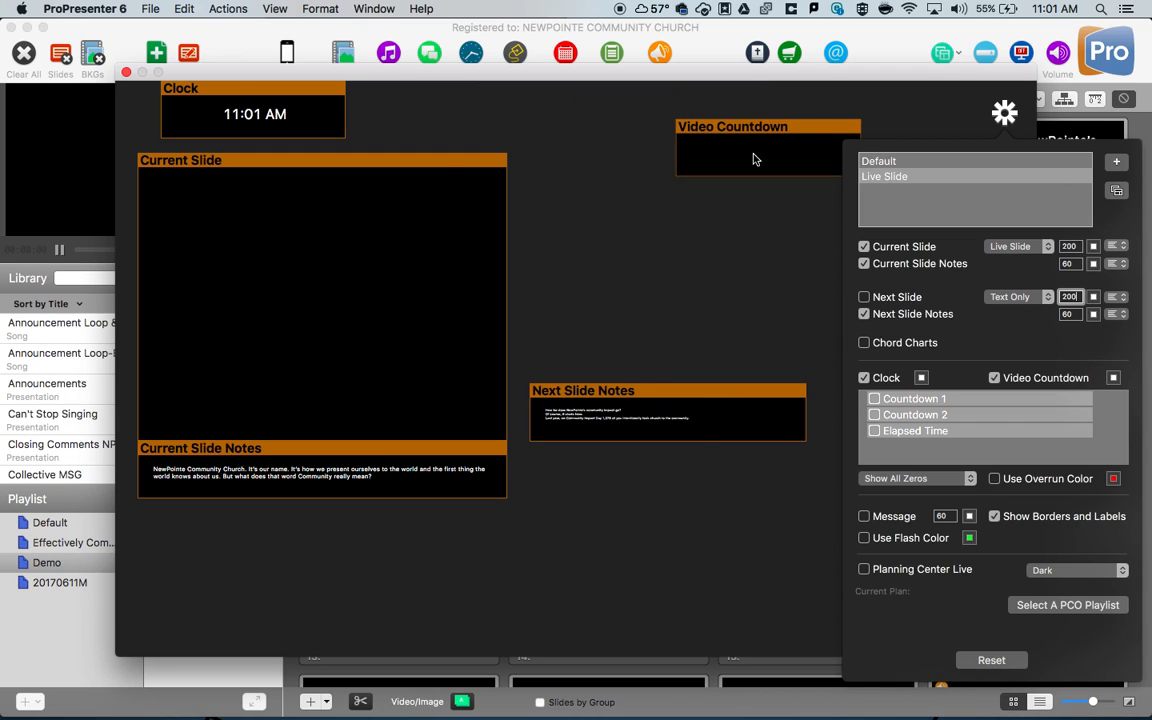
pyautogui.moveTo(214, 117); pyautogui.dragTo(748, 213)
pyautogui.moveTo(769, 136); pyautogui.dragTo(806, 160)
# Step: Widen the Current Slide box in the layout's upper-left corner and stack the two notes boxes below it, enlarged to full width
pyautogui.moveTo(342, 250); pyautogui.dragTo(324, 188)
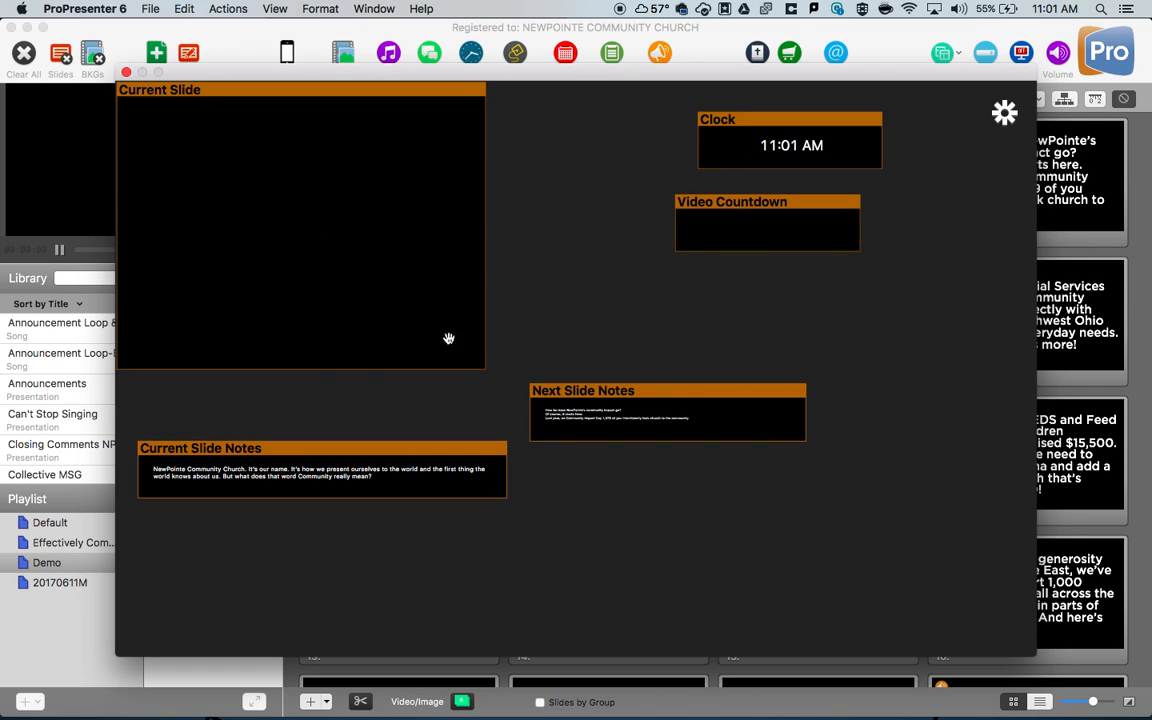
pyautogui.moveTo(480, 368); pyautogui.dragTo(633, 338)
pyautogui.moveTo(337, 476); pyautogui.dragTo(316, 370)
pyautogui.moveTo(676, 429); pyautogui.dragTo(296, 500)
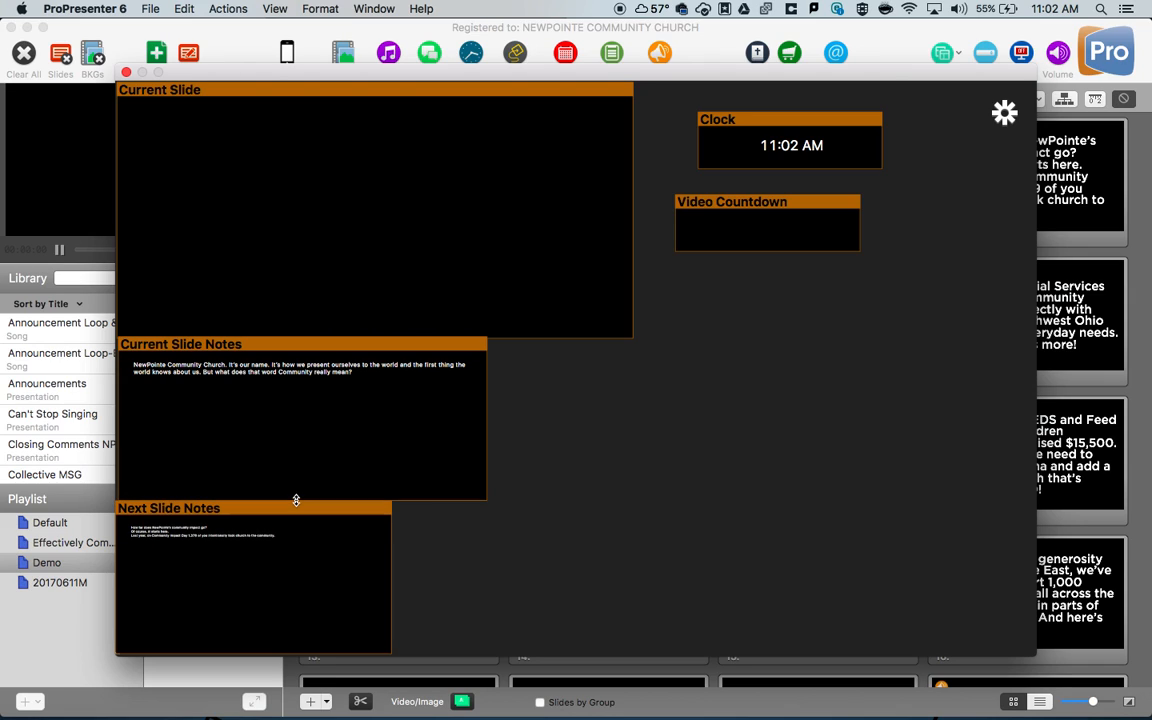
pyautogui.moveTo(390, 561); pyautogui.dragTo(1030, 590)
pyautogui.moveTo(482, 426); pyautogui.dragTo(1027, 442)
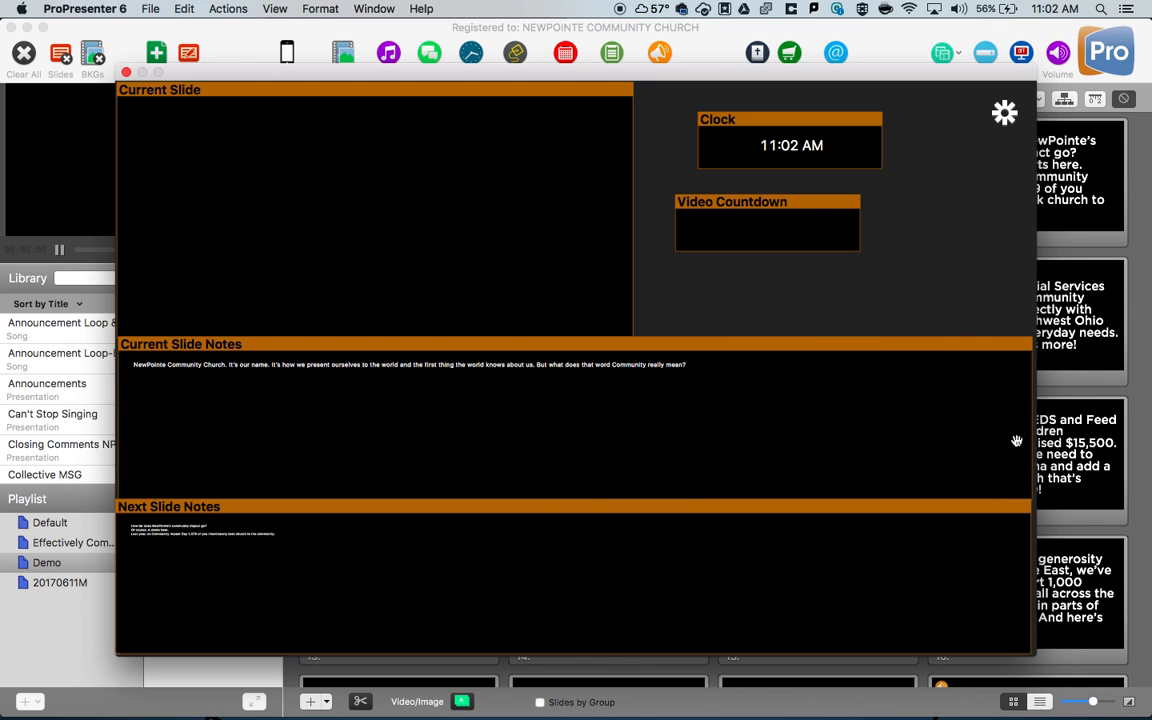
# Step: Set the text size of Current Slide Notes and Next Slide Notes to 200 and close the layout settings
pyautogui.click(1005, 113)
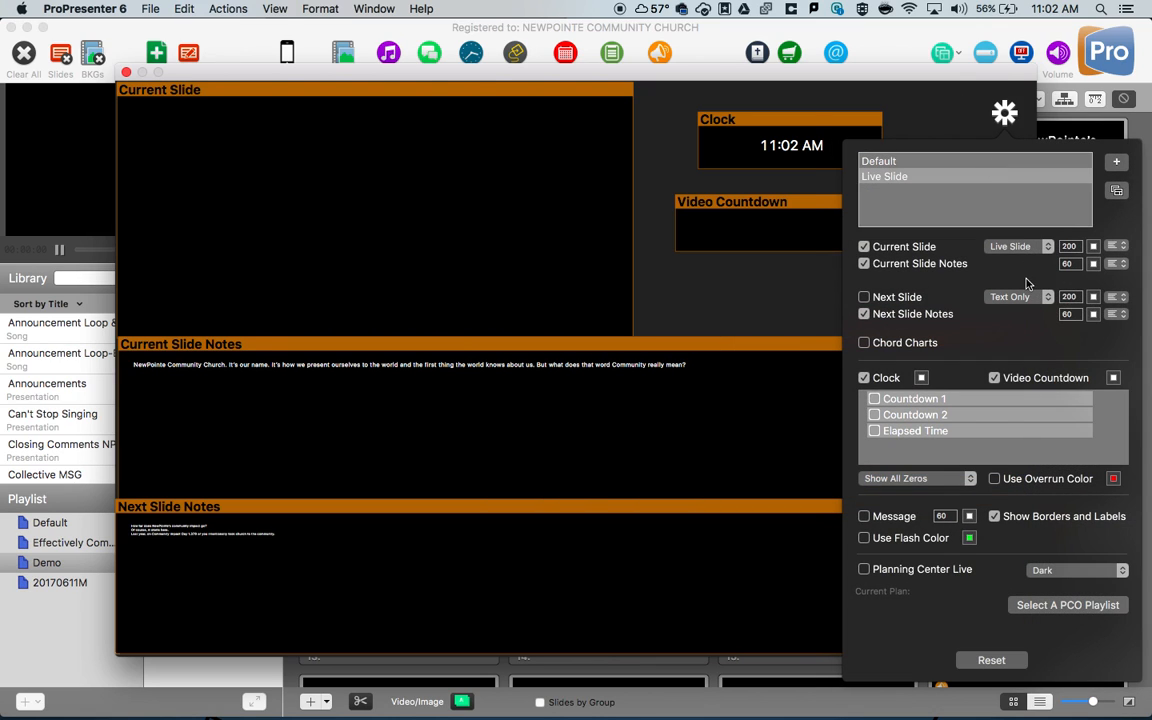
pyautogui.click(1077, 252)
pyautogui.click(1074, 265)
pyautogui.press('BackSpace')
pyautogui.click(1069, 314)
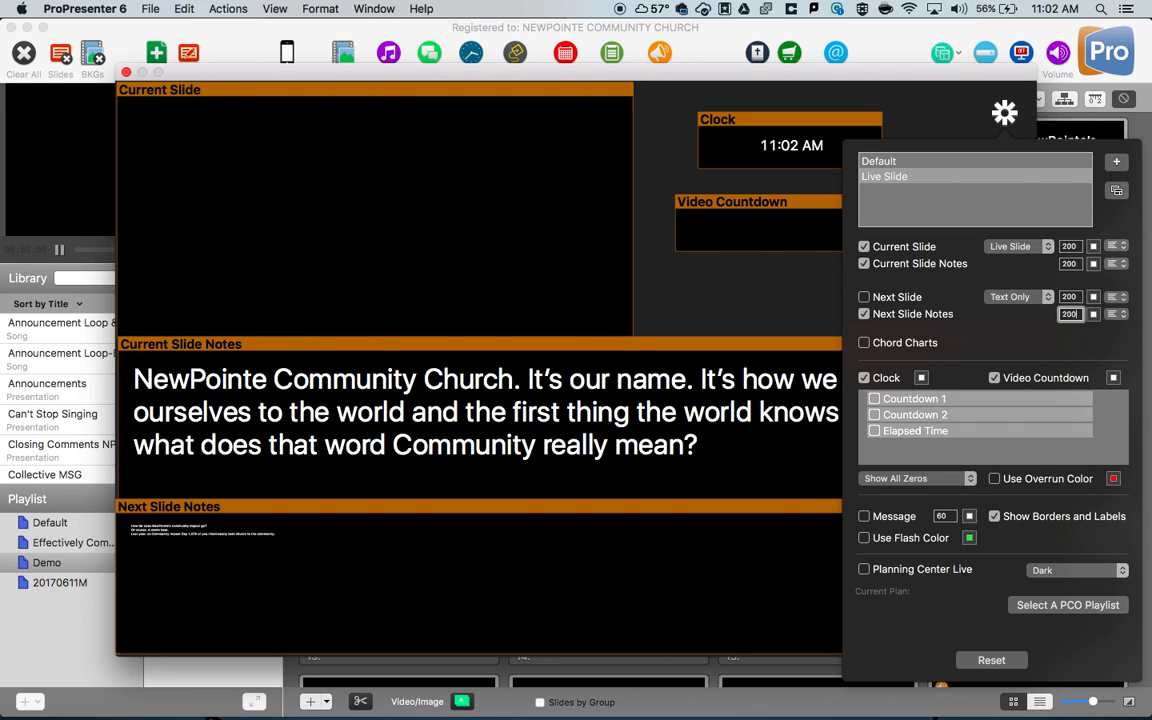
pyautogui.press('Return')
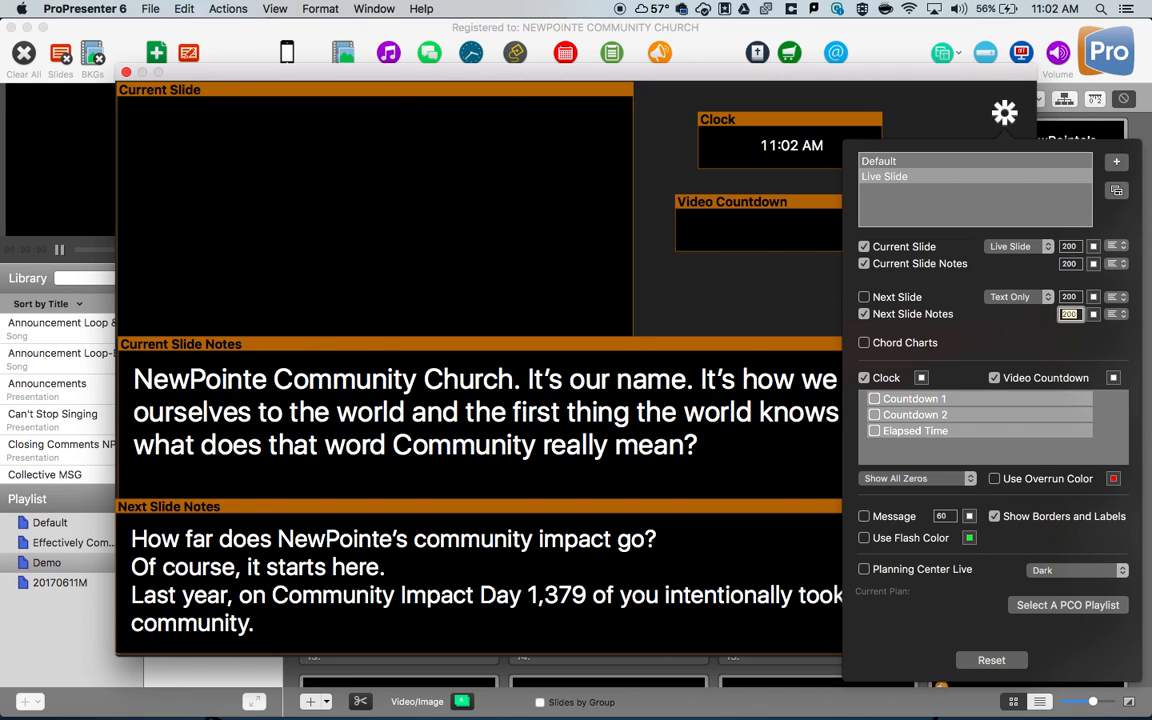
pyautogui.click(1069, 263)
pyautogui.click(1076, 315)
pyautogui.click(837, 109)
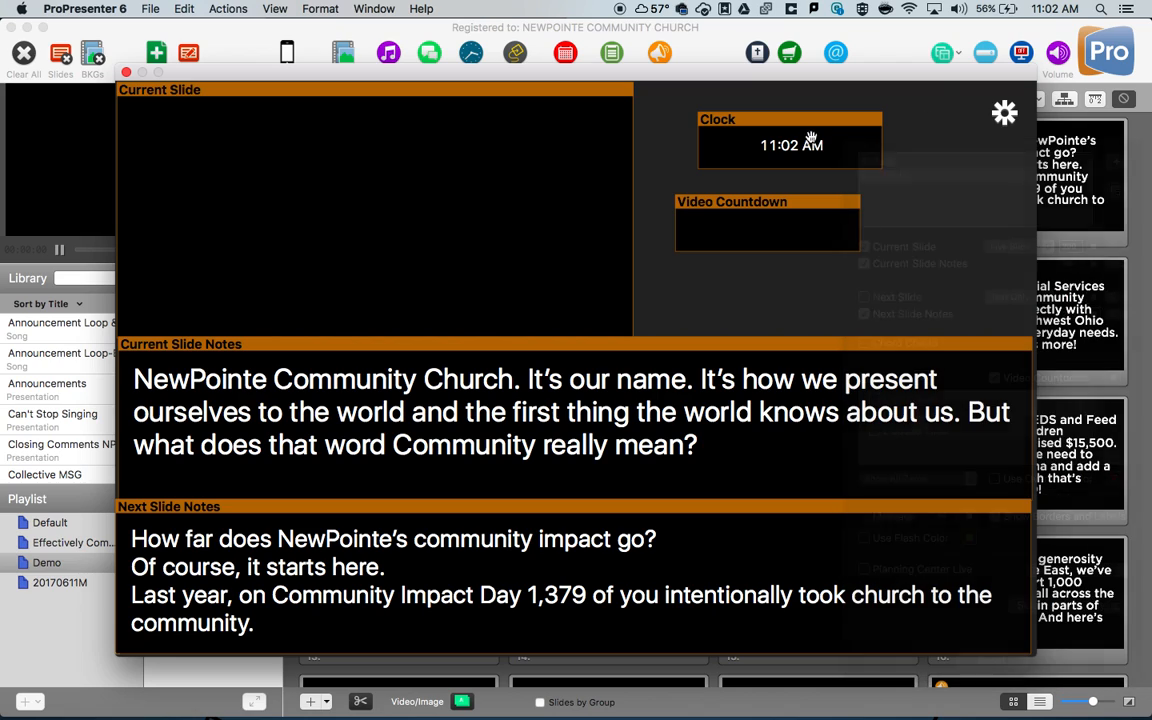
# Step: Enlarge the Clock and Video Countdown boxes, stacked beside the Current Slide box, and close the stage display configuration
pyautogui.moveTo(709, 127); pyautogui.dragTo(675, 104)
pyautogui.moveTo(843, 141); pyautogui.dragTo(937, 187)
pyautogui.moveTo(806, 219); pyautogui.dragTo(795, 213)
pyautogui.moveTo(849, 245); pyautogui.dragTo(956, 302)
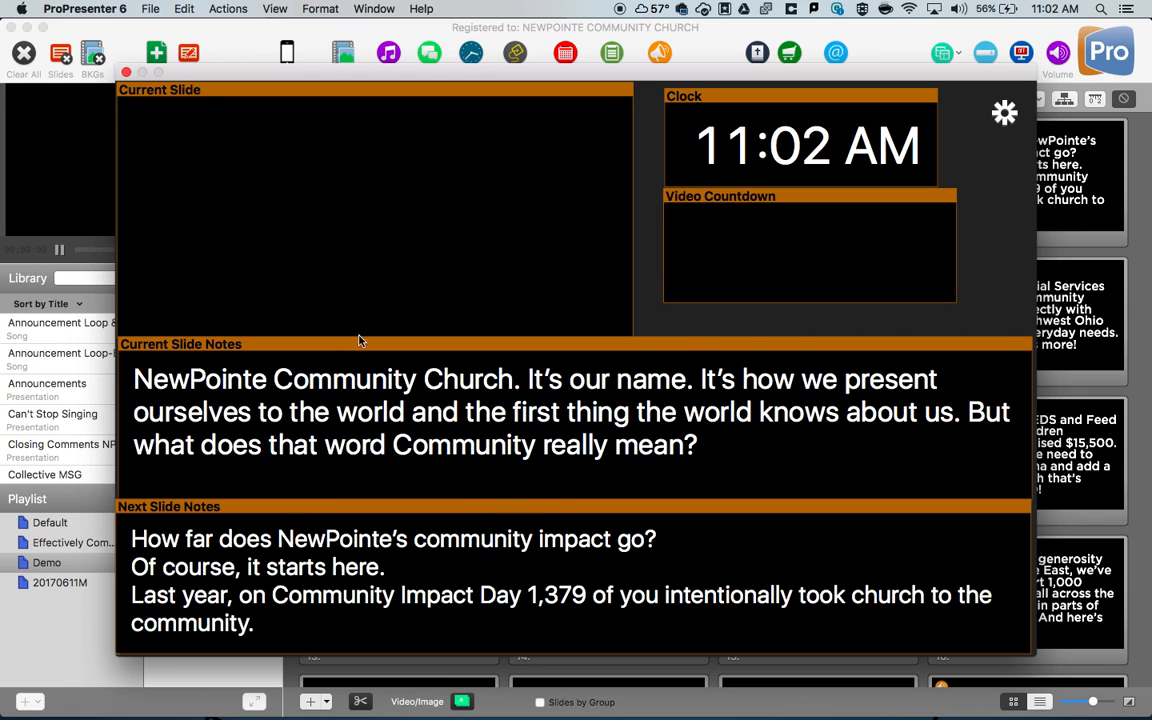
pyautogui.click(127, 75)
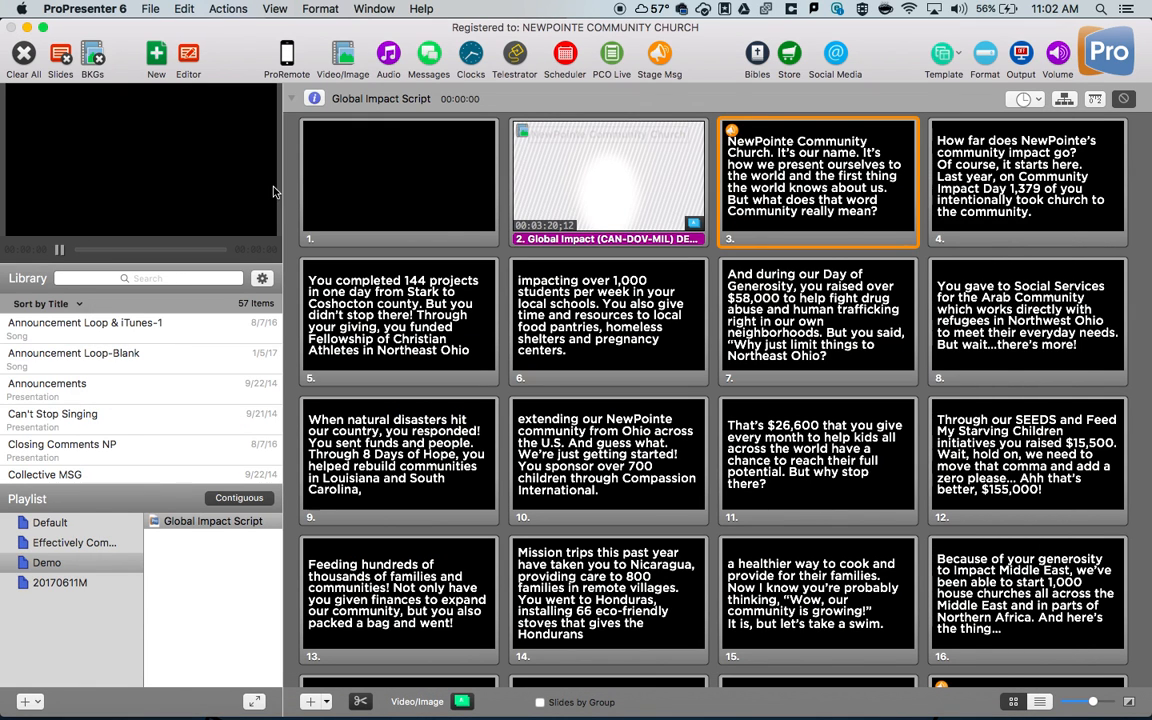
# Step: Test the Live Slide layout in the stage display preview by triggering slides 1 to 3, ending with all output cleared
pyautogui.click(241, 116)
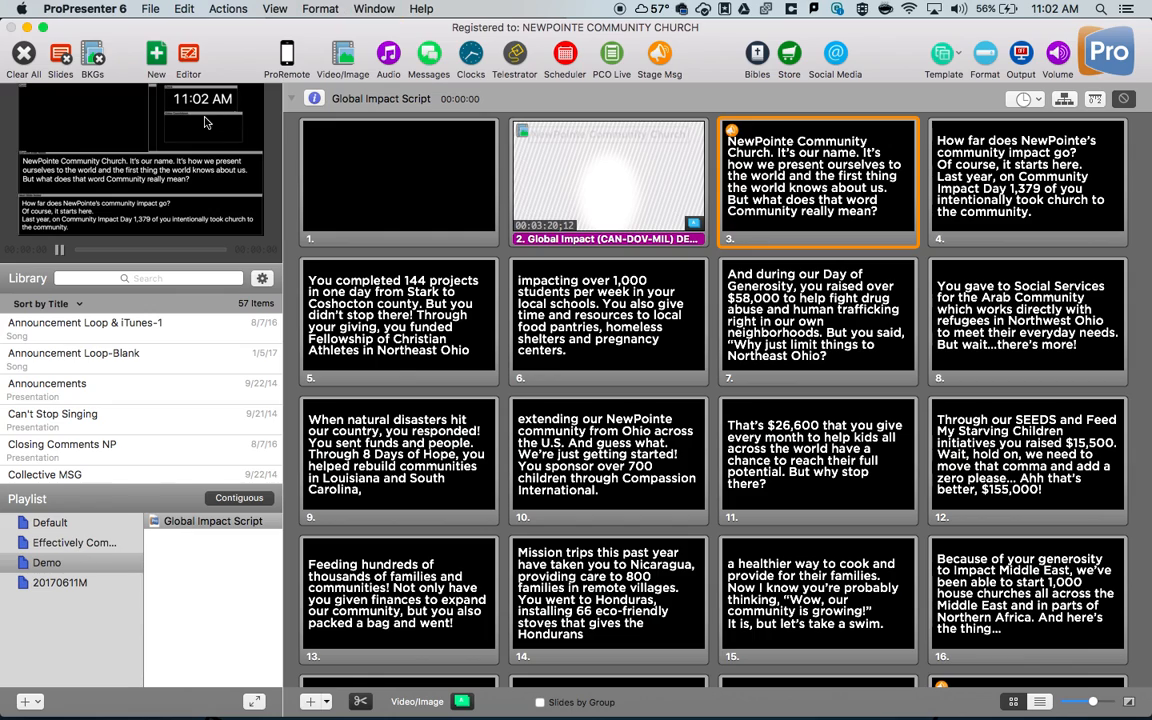
pyautogui.click(370, 172)
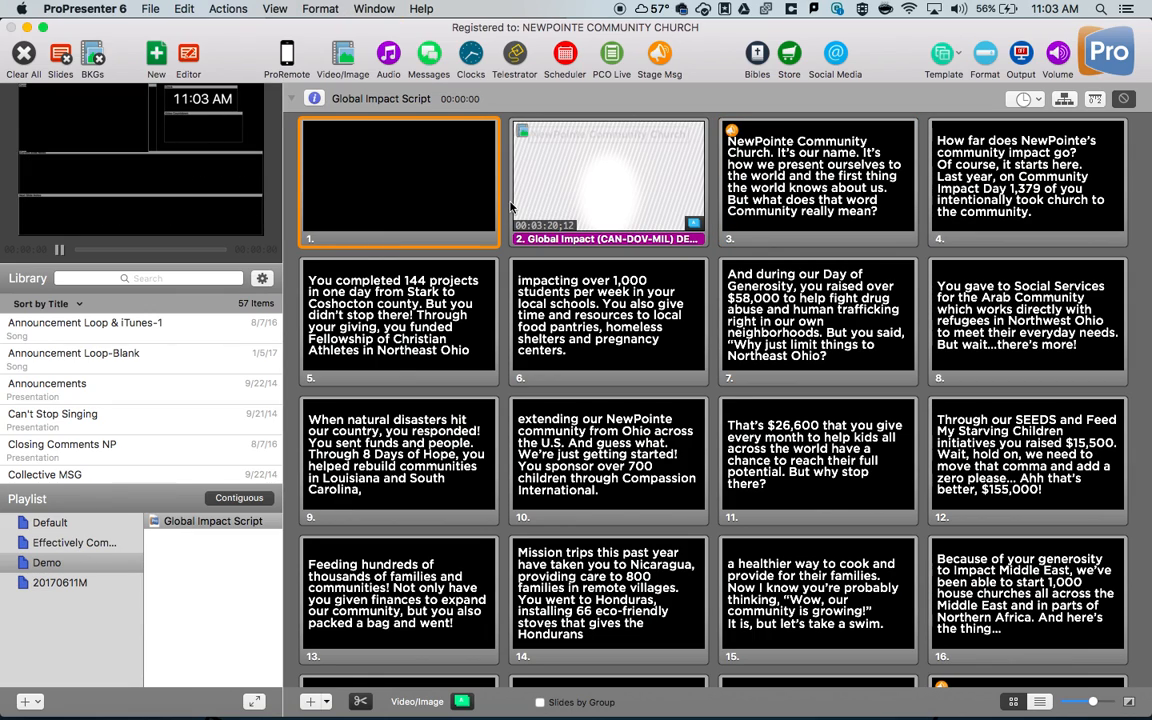
pyautogui.click(578, 199)
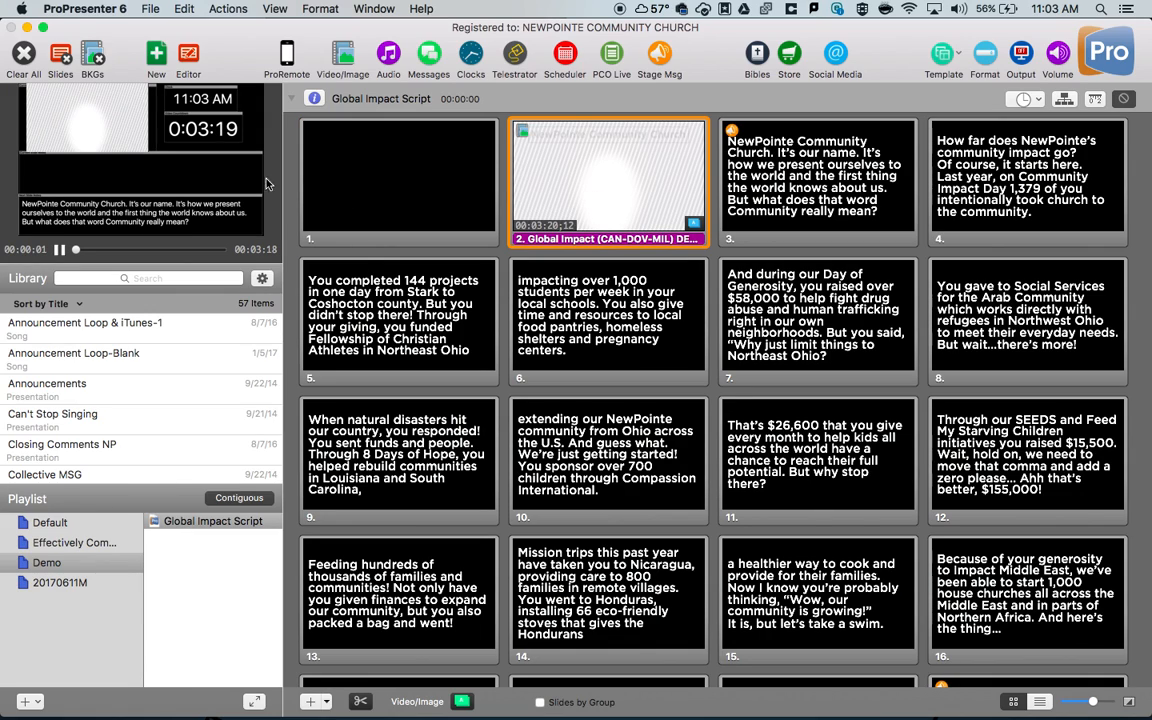
pyautogui.click(836, 166)
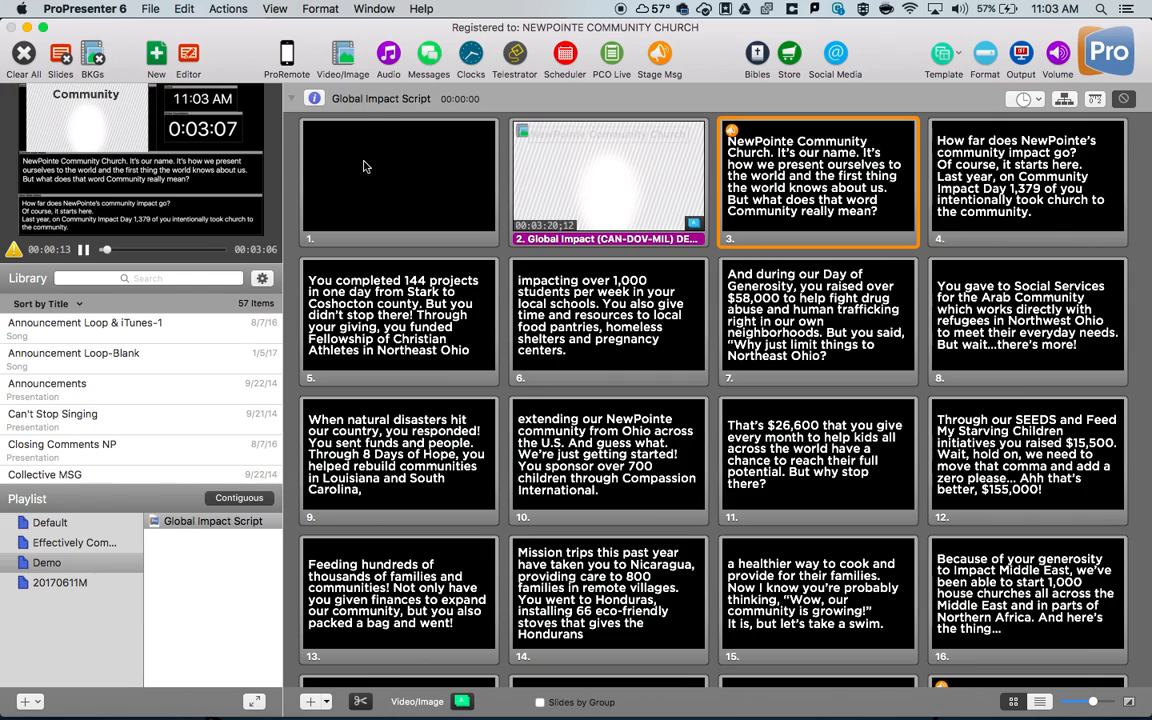
pyautogui.click(28, 56)
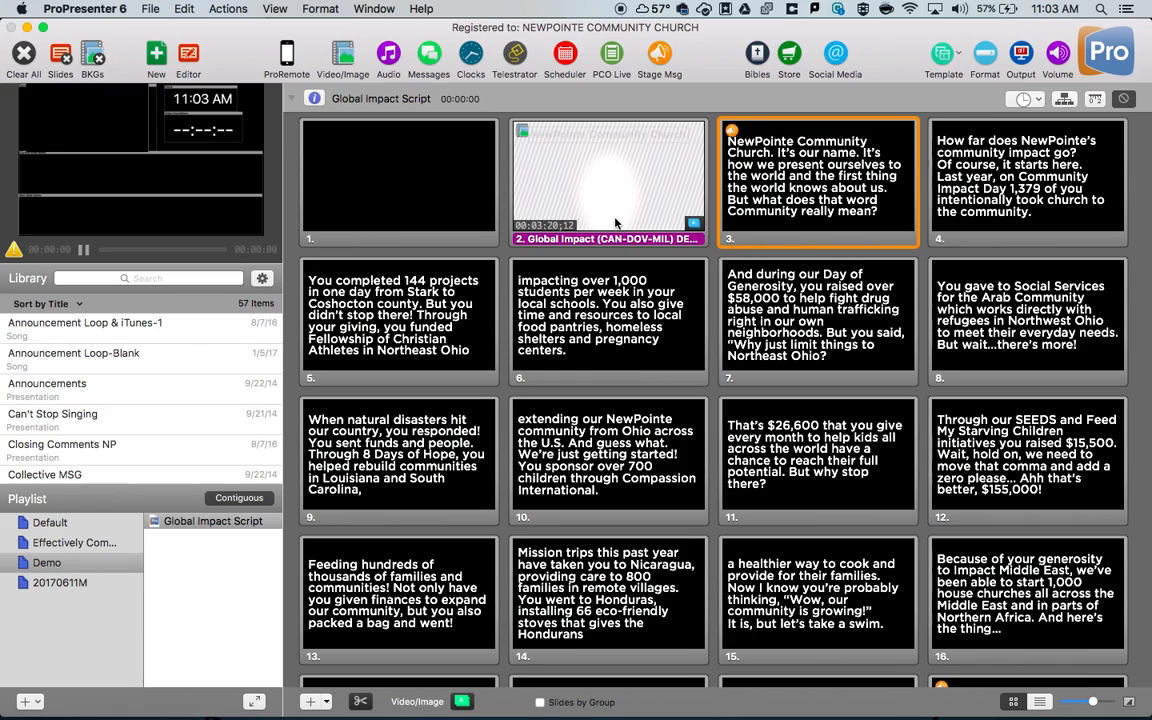
# Step: Open Global Impact Script from the 20170611M playlist
pyautogui.click(77, 587)
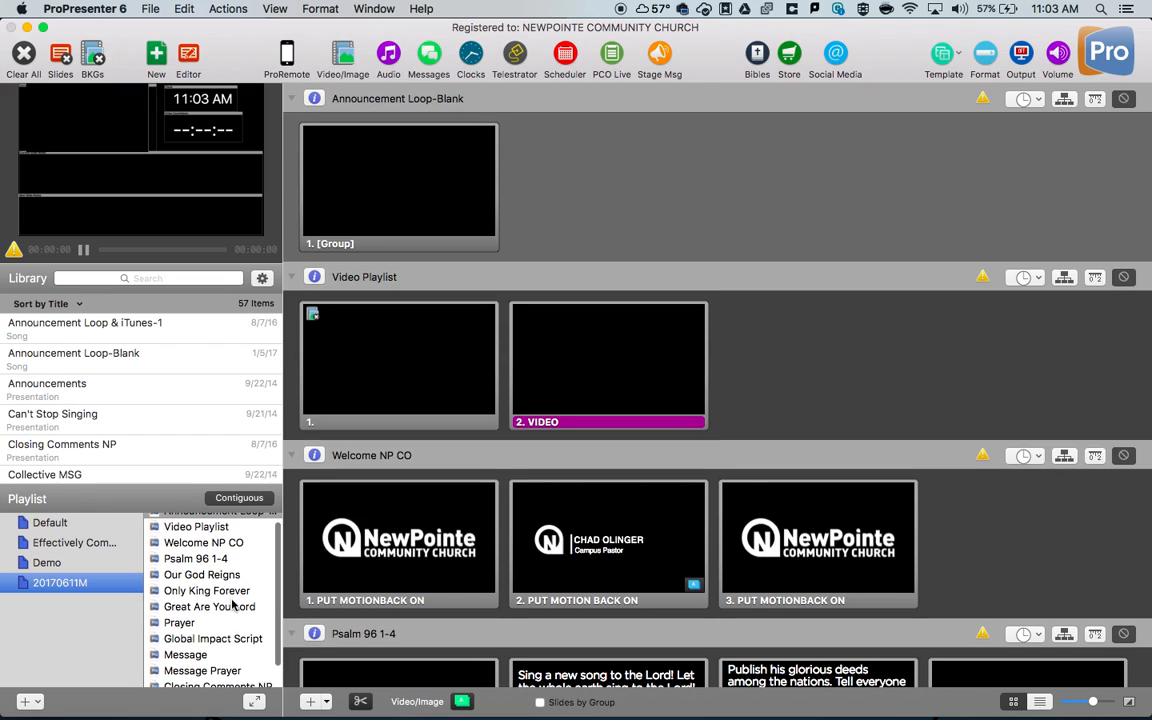
pyautogui.scroll(-1, 230, 610)
pyautogui.click(255, 632)
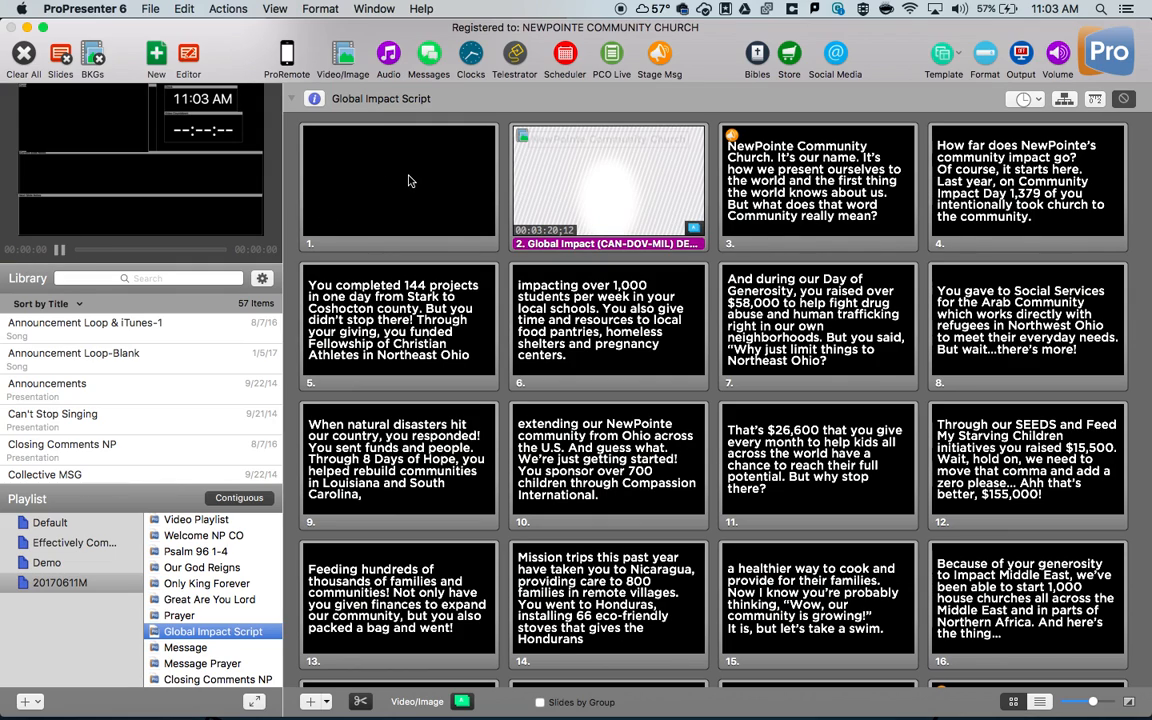
# Step: Add a Live Slide stage display layout cue to slide 1 of Global Impact Script and trigger that slide
pyautogui.rightClick(408, 181)
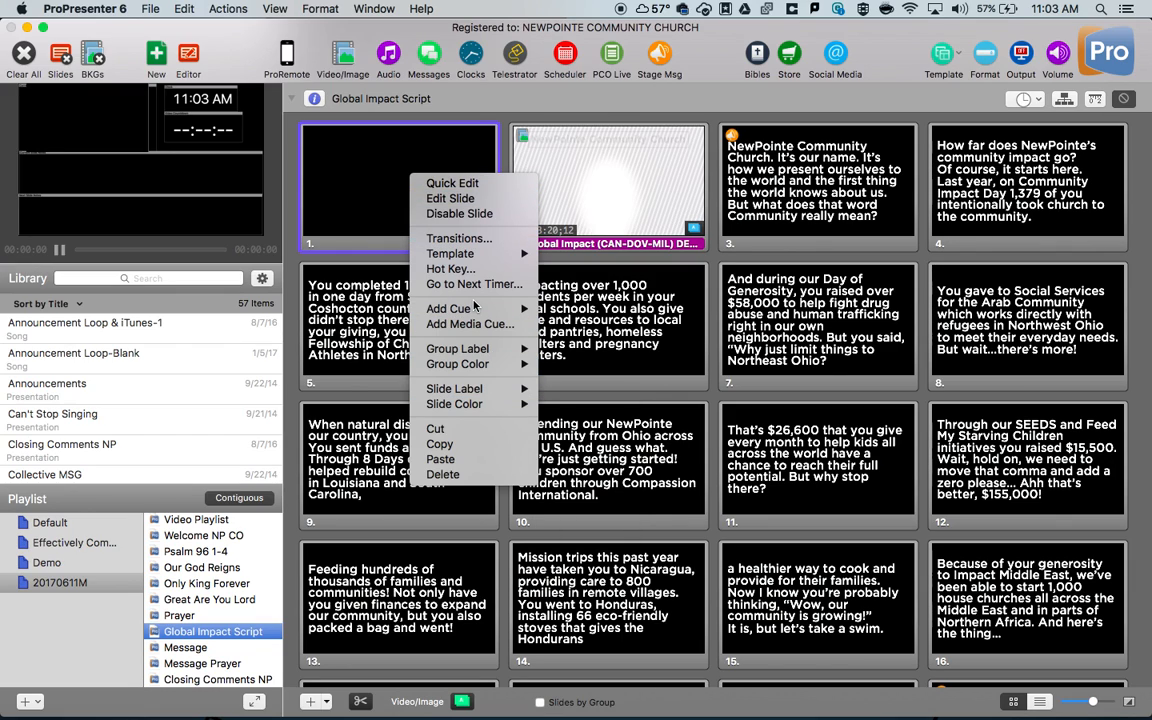
pyautogui.moveTo(476, 310)
pyautogui.moveTo(662, 326)
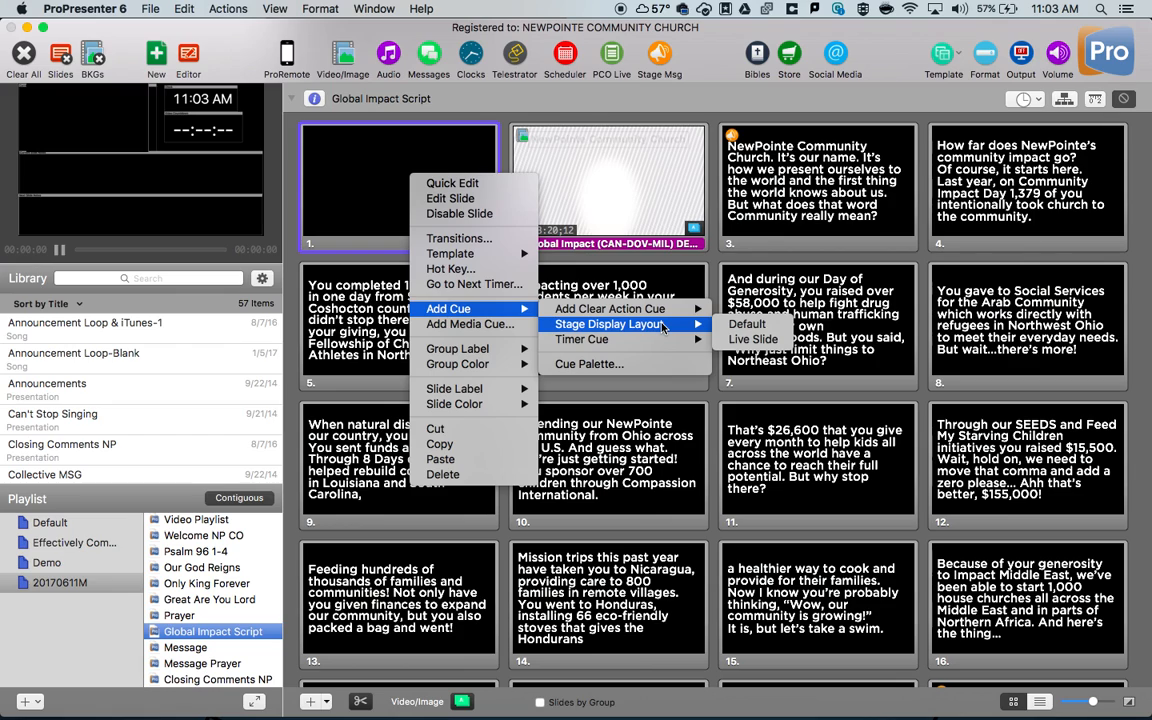
pyautogui.click(750, 340)
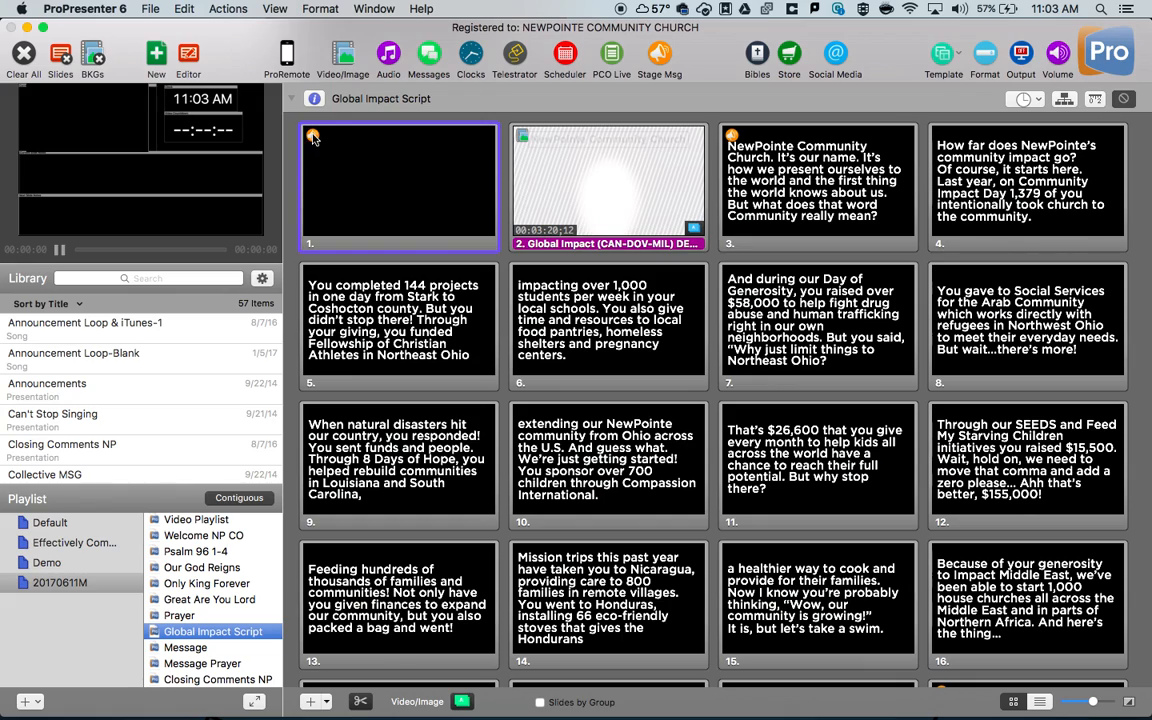
pyautogui.click(341, 187)
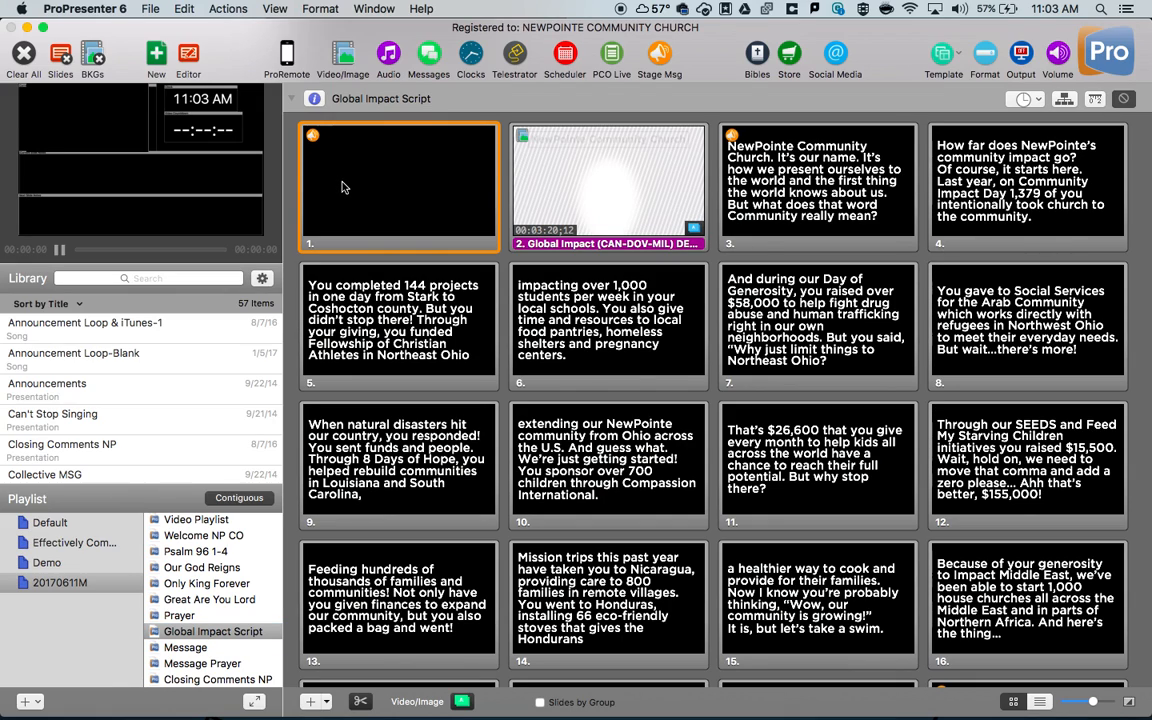
# Step: Switch the stage display layout to Default and back to Live Slide
pyautogui.click(374, 9)
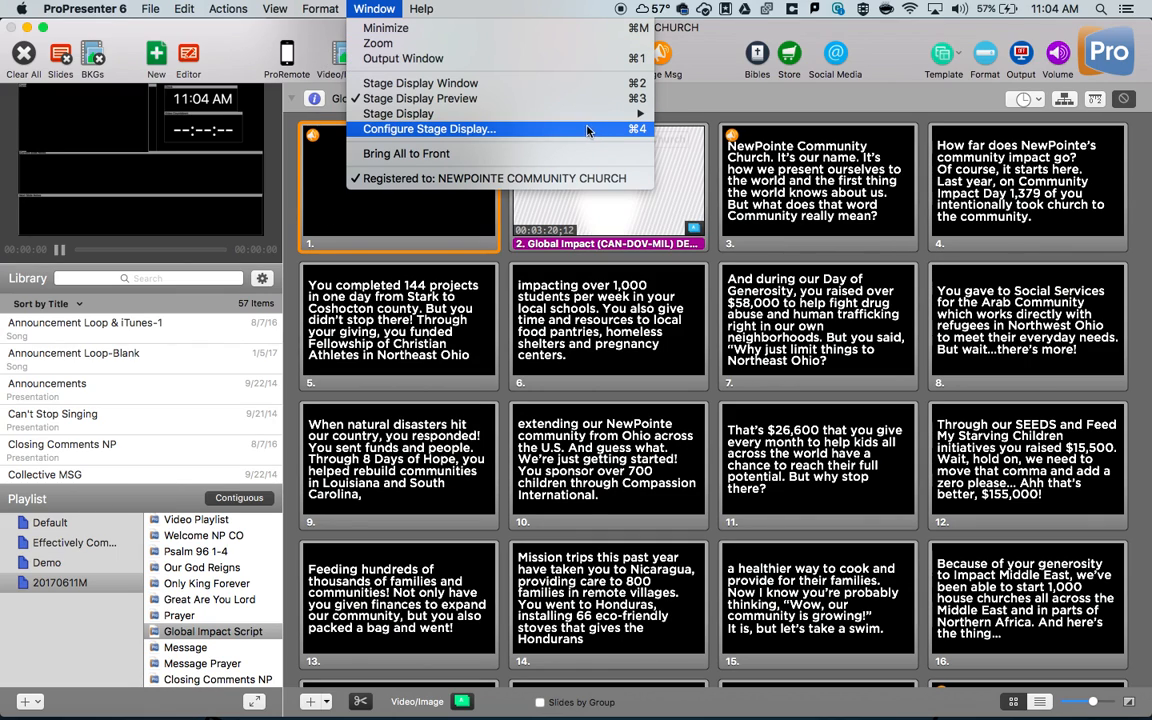
pyautogui.moveTo(530, 113)
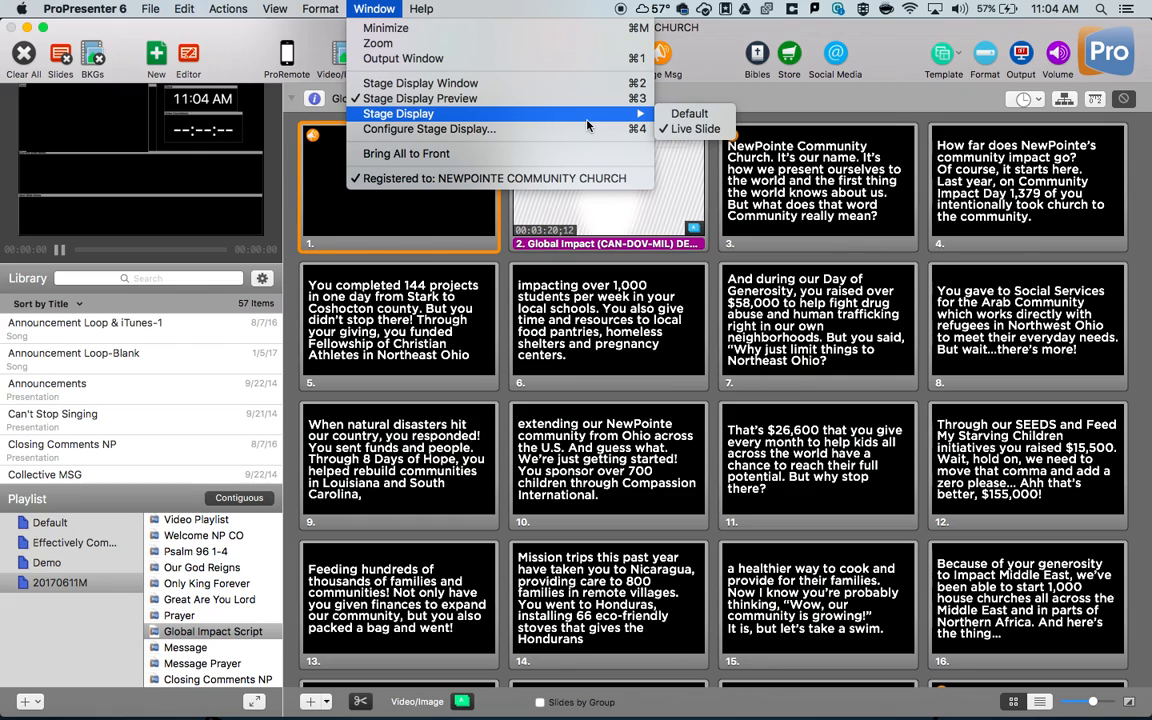
pyautogui.click(688, 116)
pyautogui.click(360, 9)
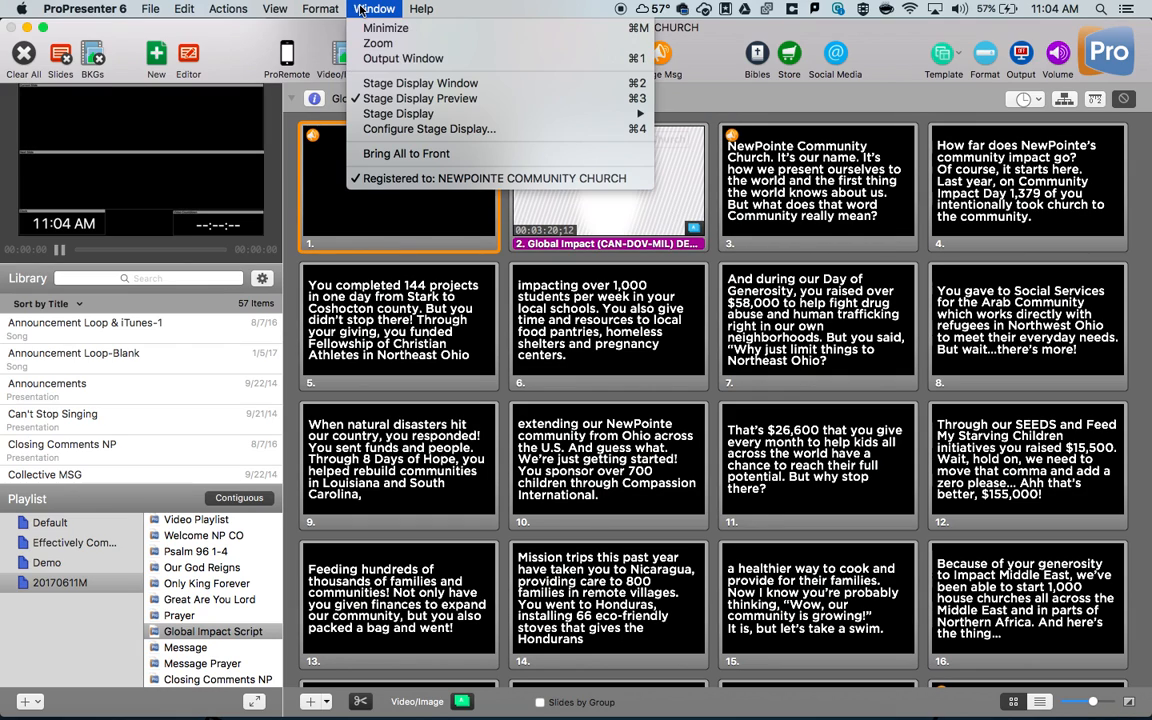
pyautogui.moveTo(590, 113)
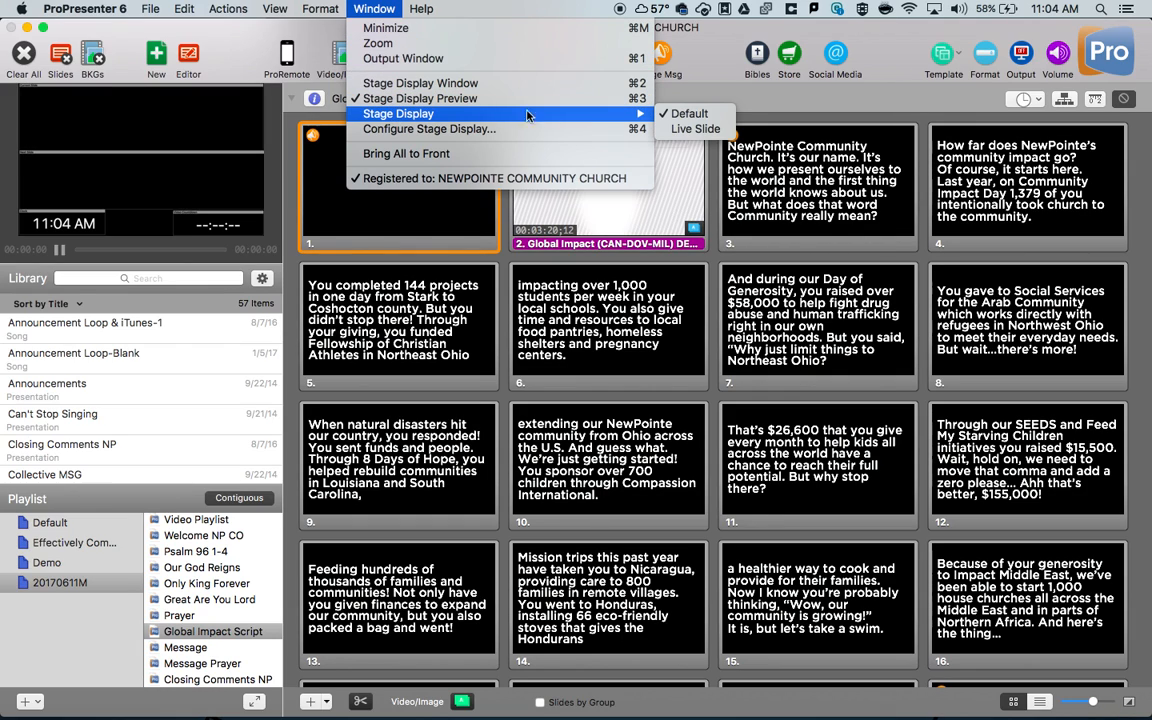
pyautogui.click(676, 131)
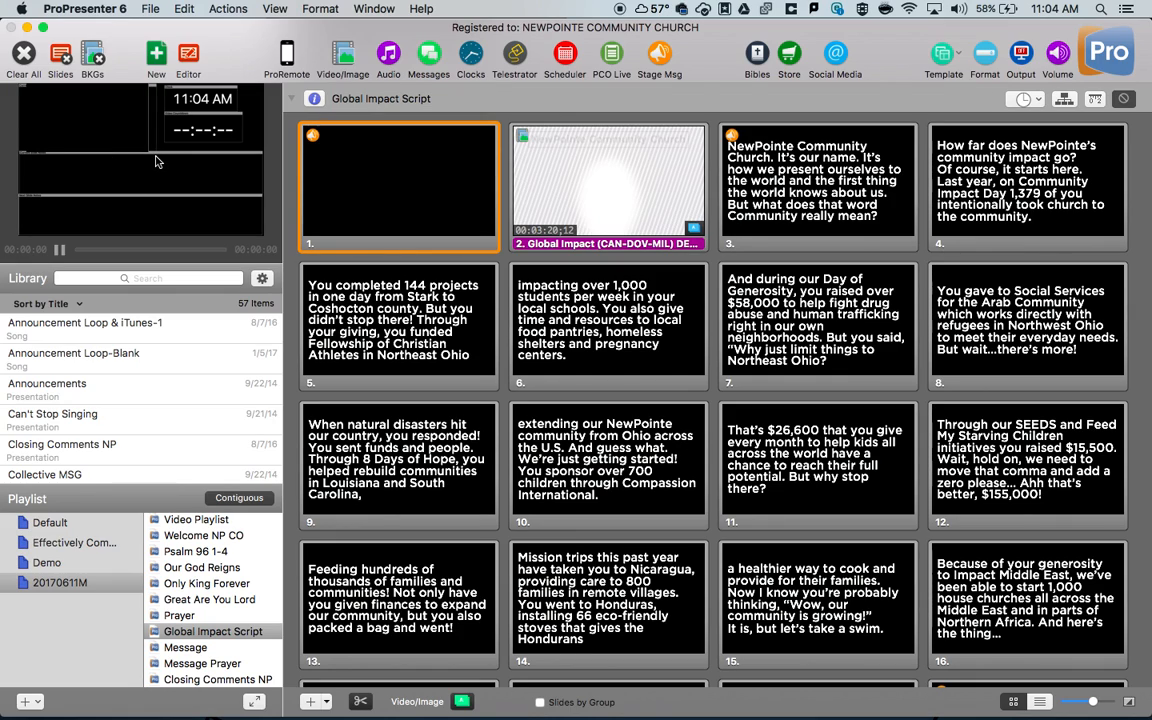
# Step: Add a Default stage display layout cue to blank slide 20 at the end of Global Impact Script
pyautogui.scroll(-3, 582, 482)
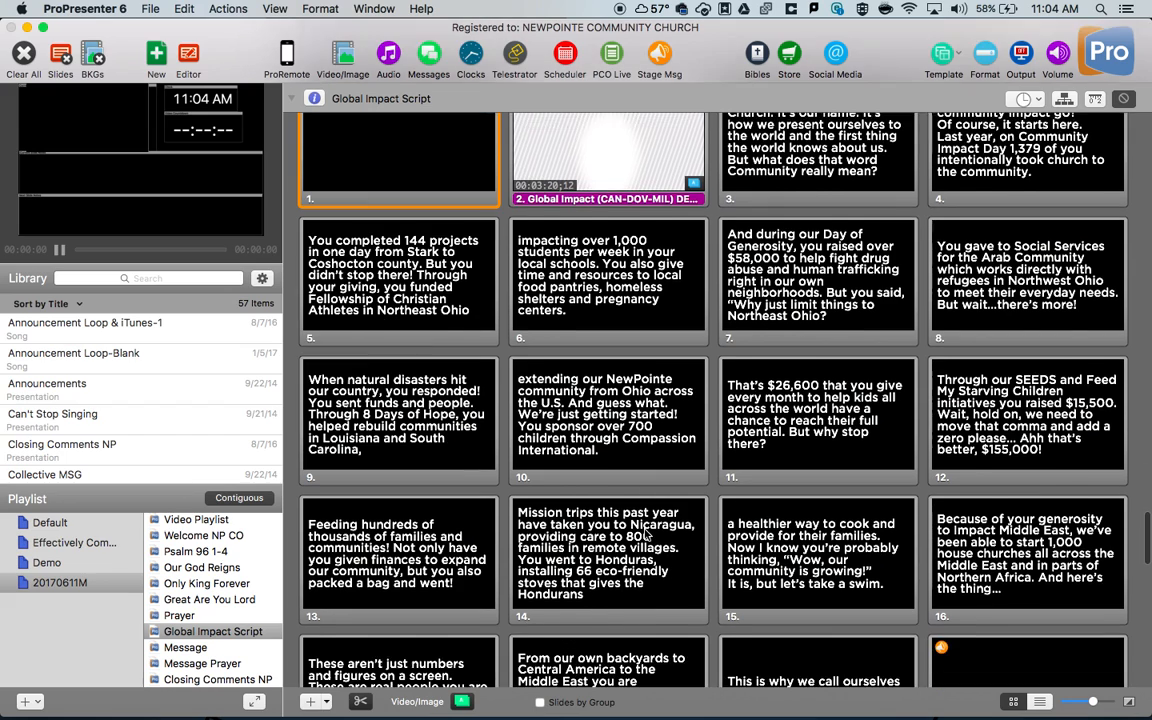
pyautogui.scroll(-3, 646, 537)
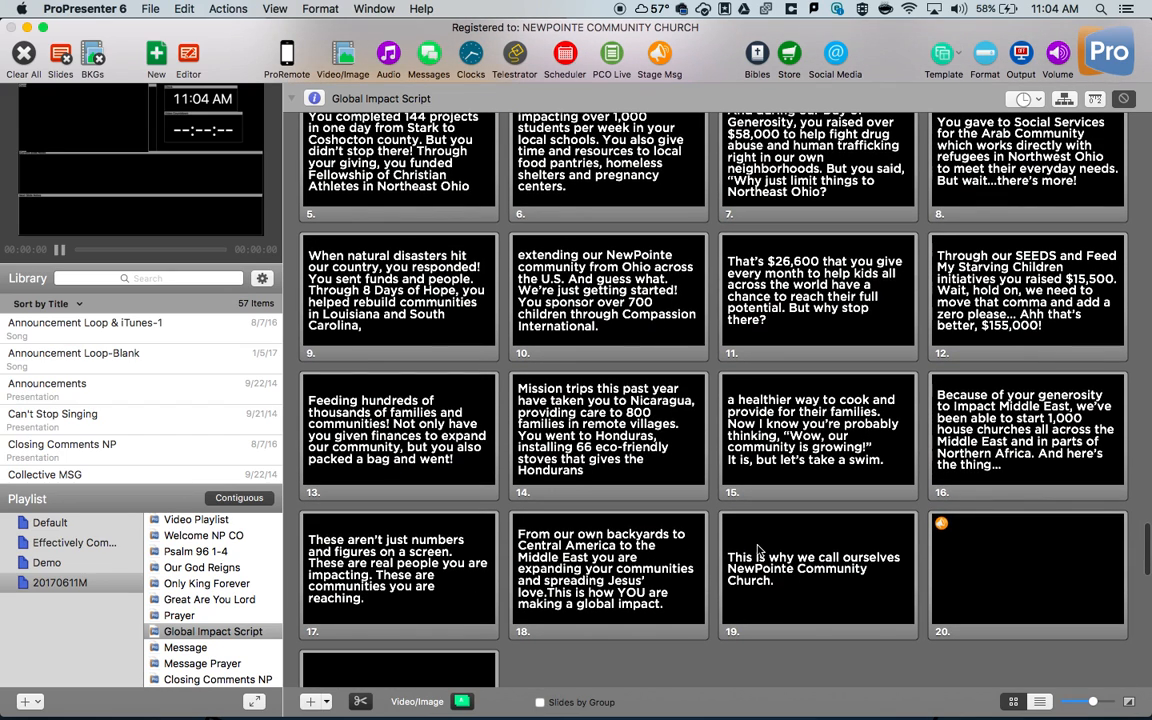
pyautogui.scroll(-2, 745, 545)
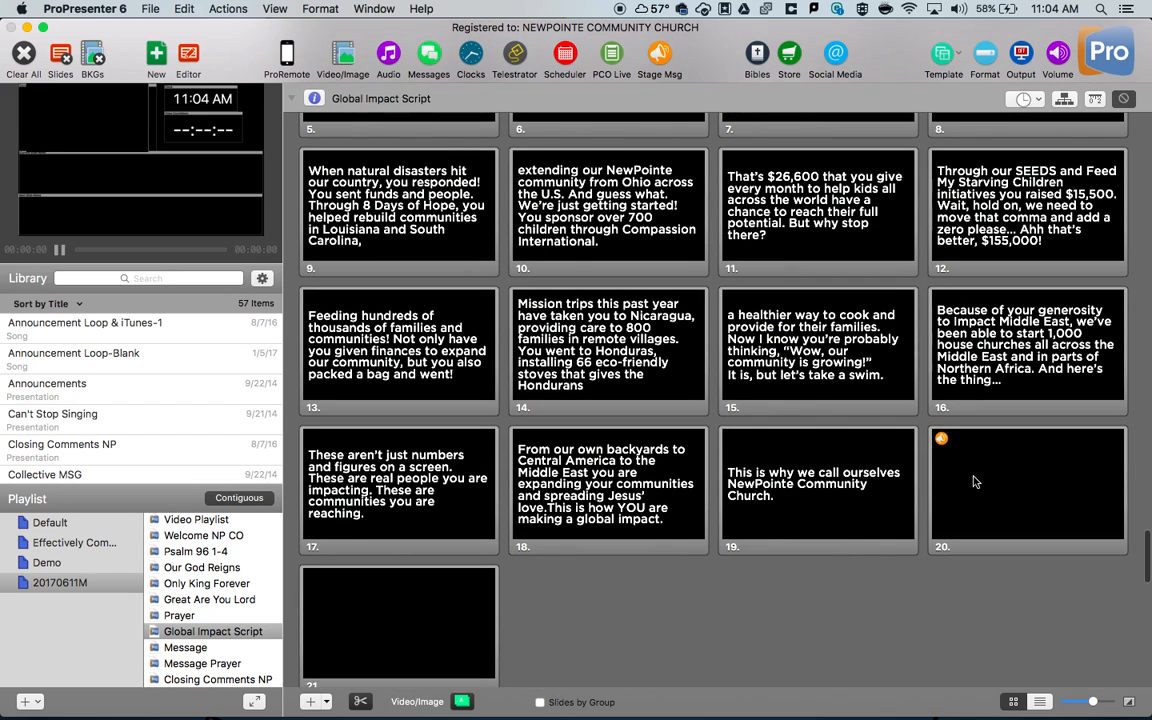
pyautogui.rightClick(975, 483)
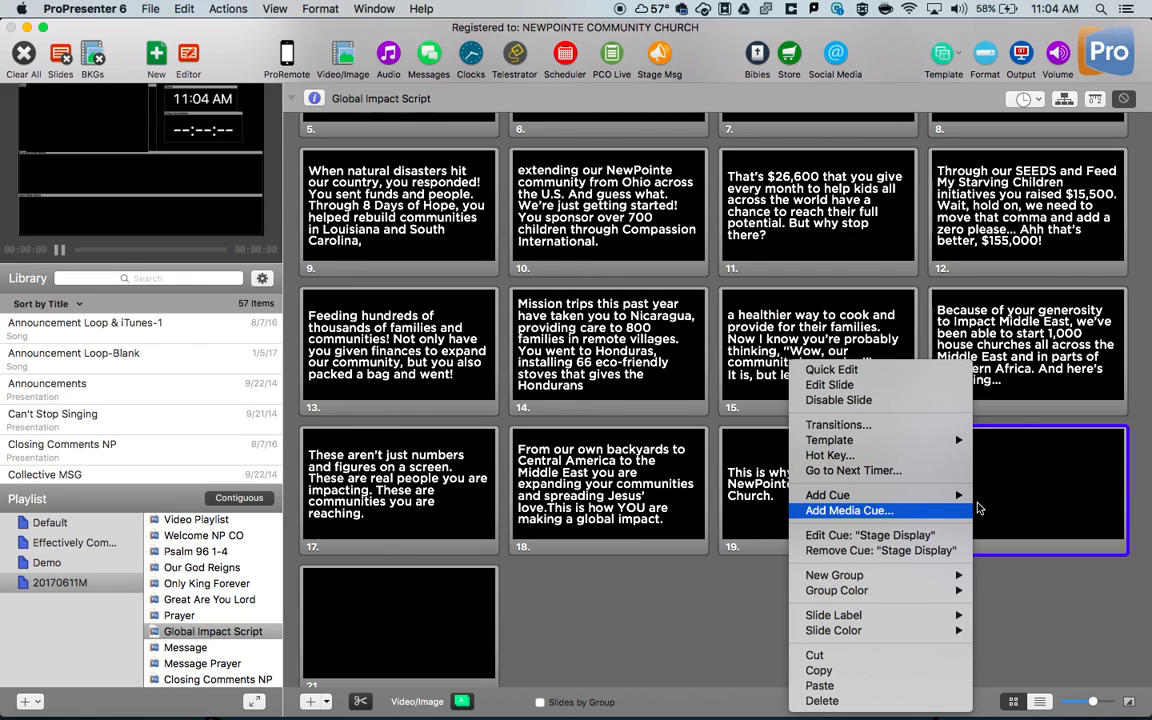
pyautogui.moveTo(953, 497)
pyautogui.moveTo(1000, 511)
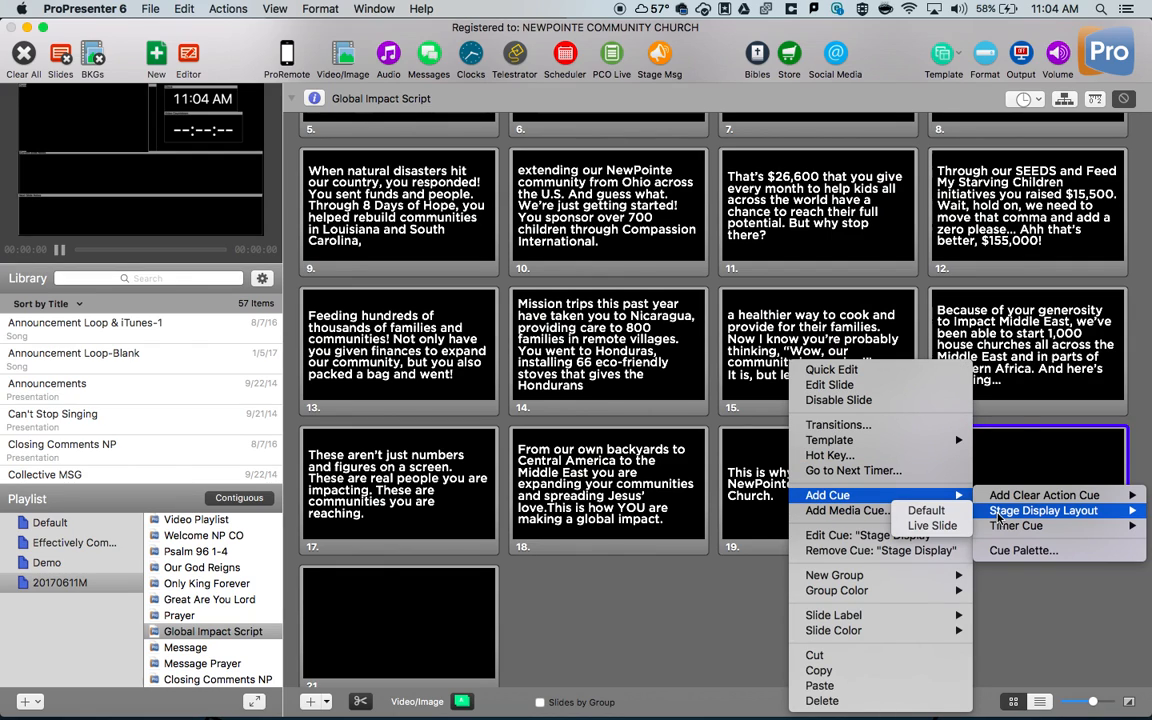
pyautogui.click(946, 513)
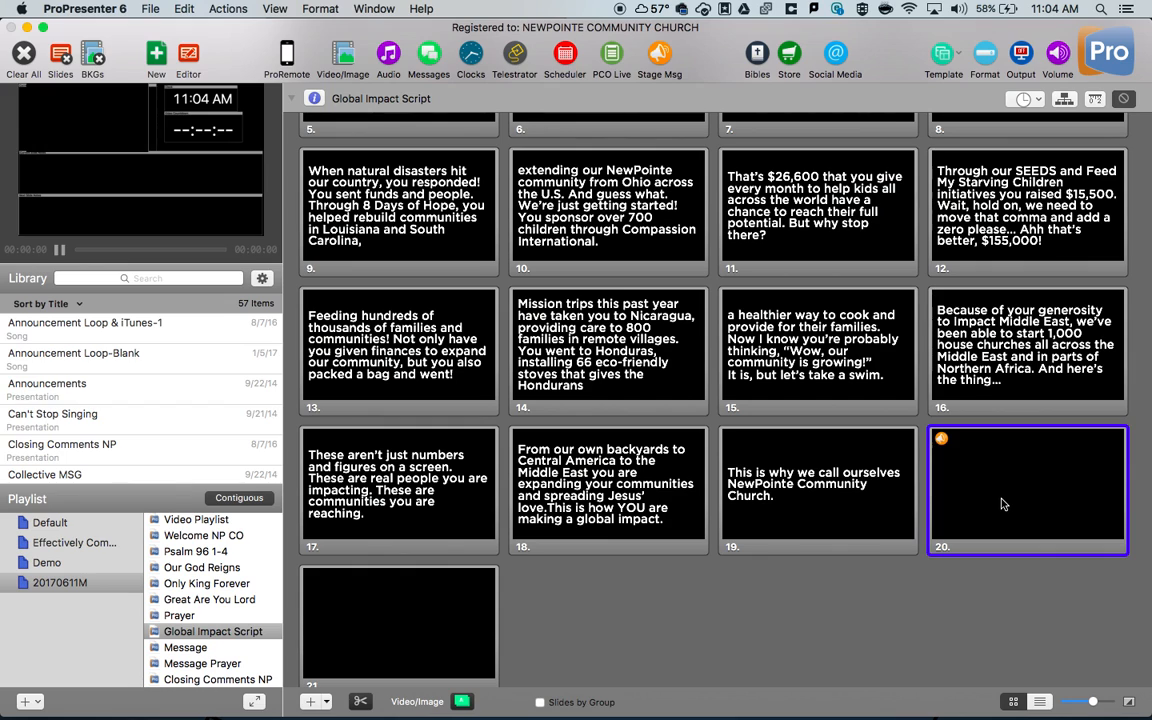
# Step: Trigger slides 1, 2 and 3 in sequence and compare the audience output with the stage display in the preview
pyautogui.scroll(8, 620, 360)
pyautogui.click(428, 306)
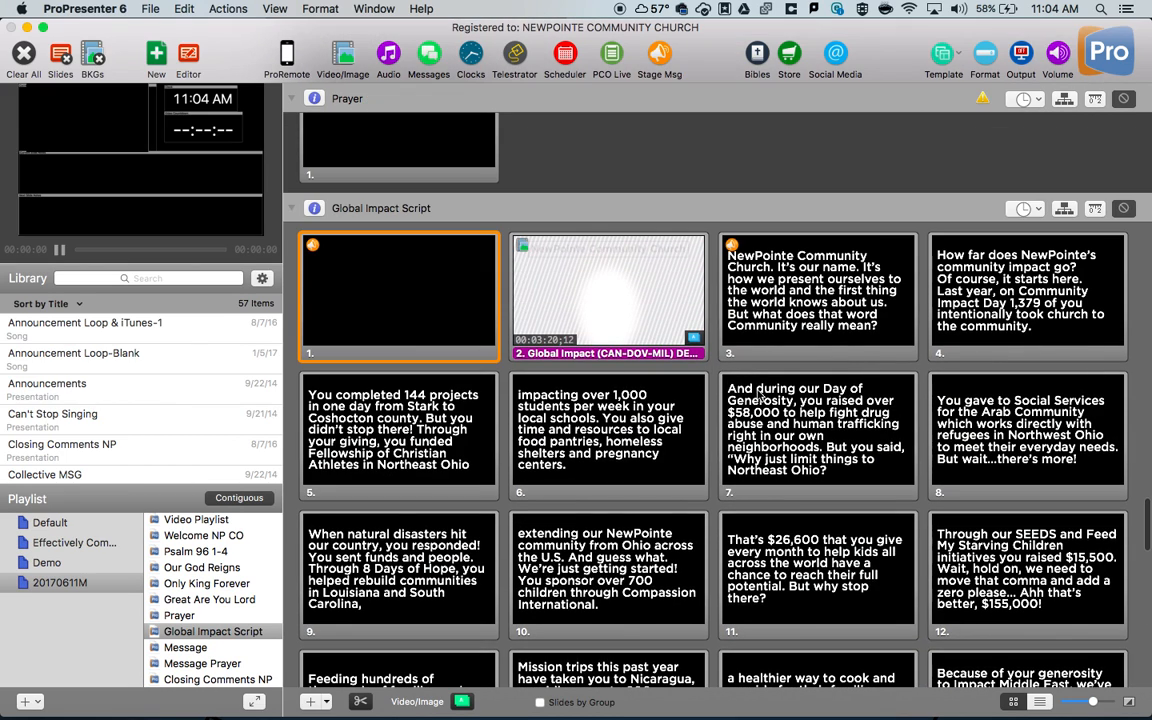
pyautogui.click(597, 296)
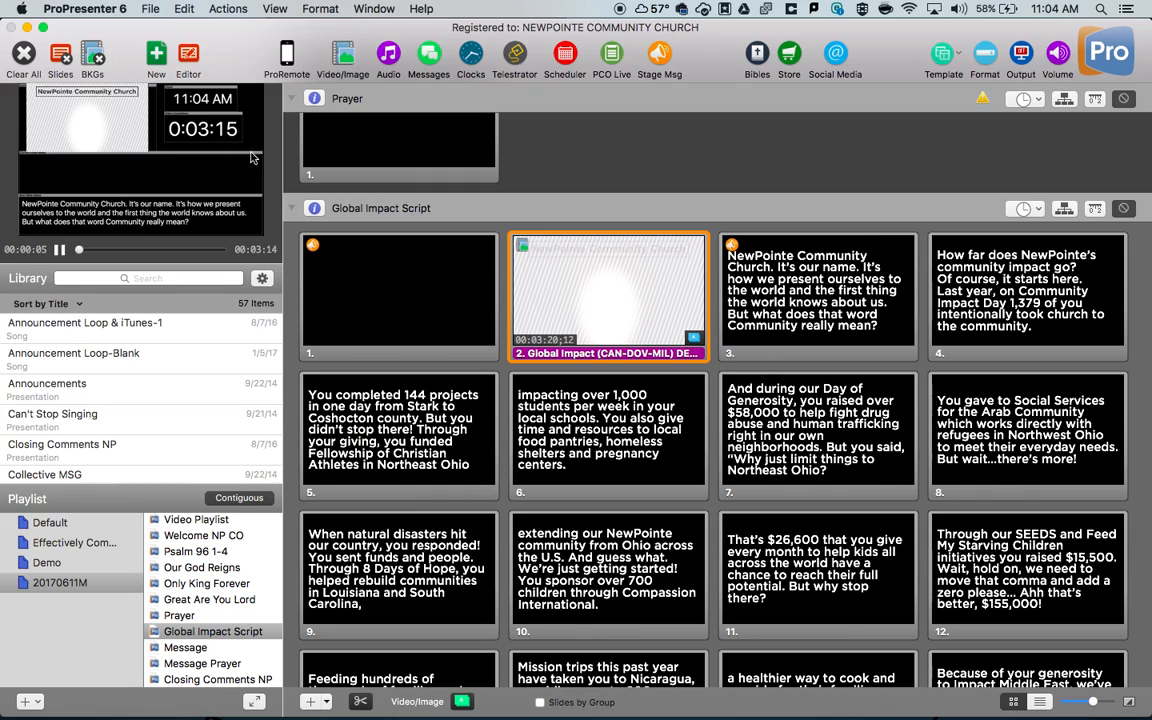
pyautogui.click(802, 298)
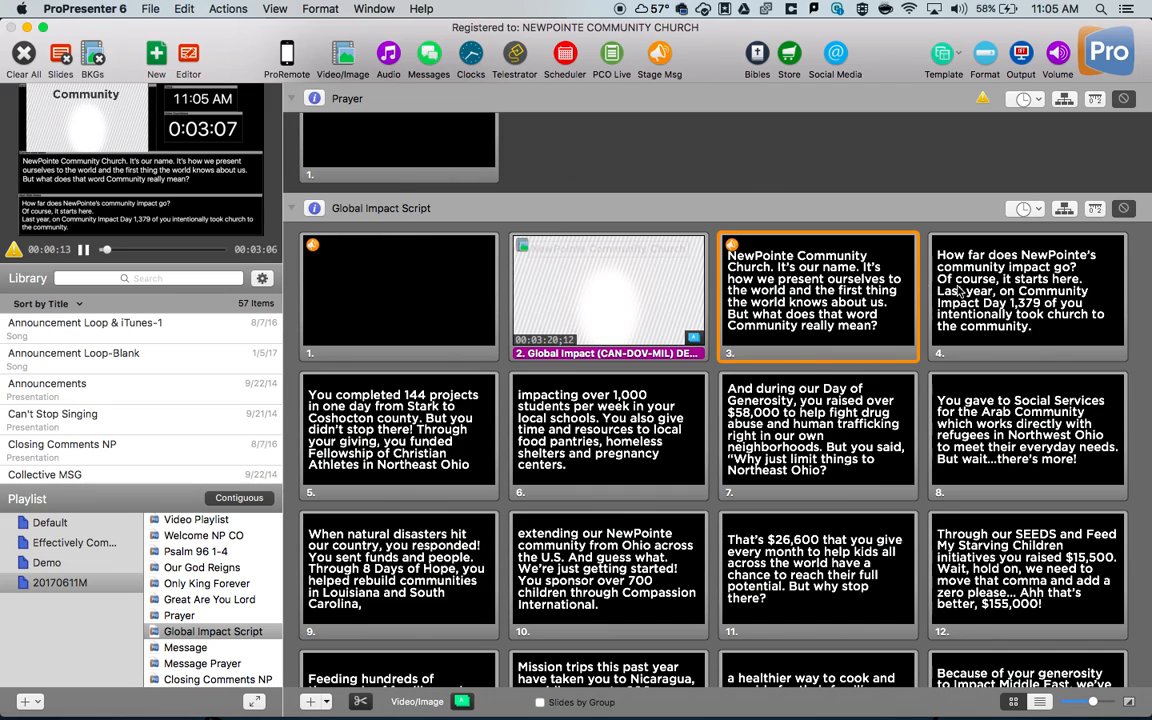
pyautogui.press('super+shift+p')
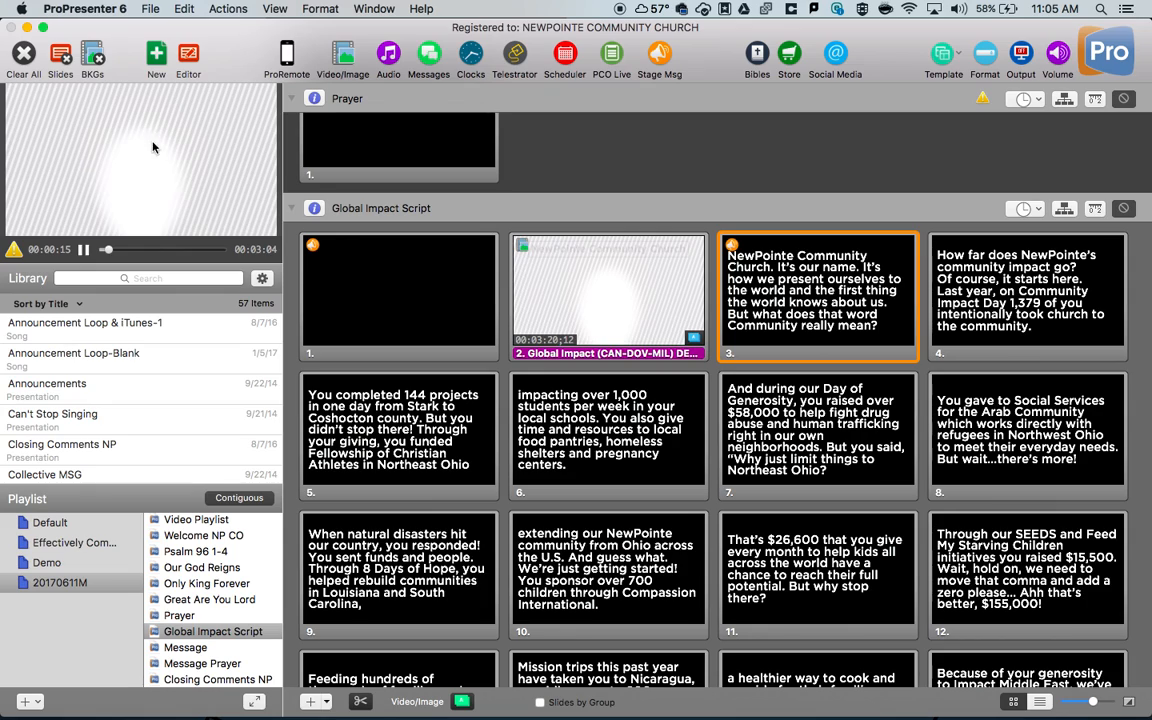
pyautogui.click(155, 165)
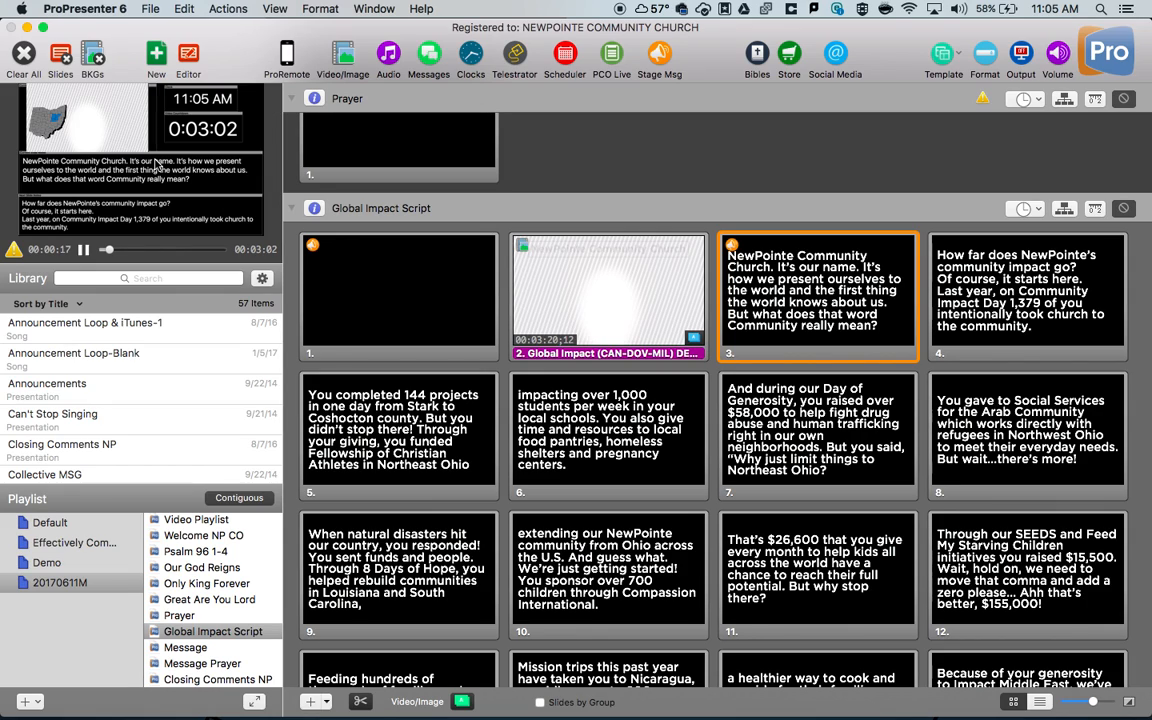
# Step: Trigger slides 4, 5 and 6 in sequence to check the notes on the stage display
pyautogui.click(1020, 283)
pyautogui.press('Right')
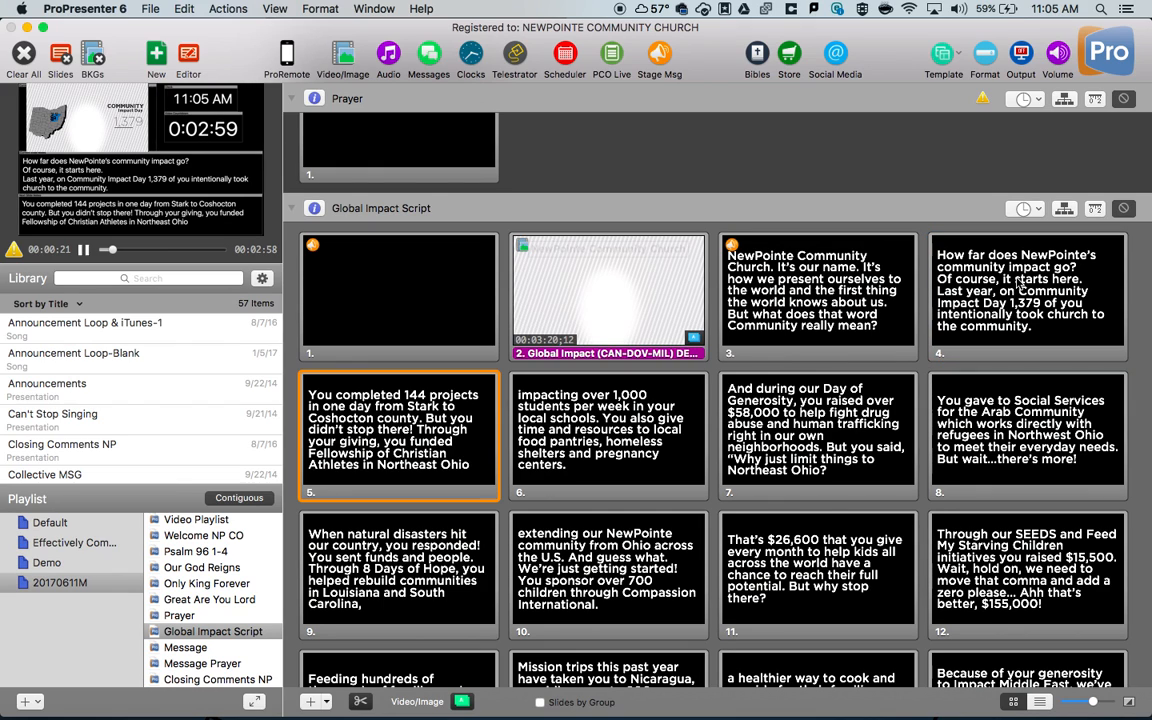
pyautogui.press('Right')
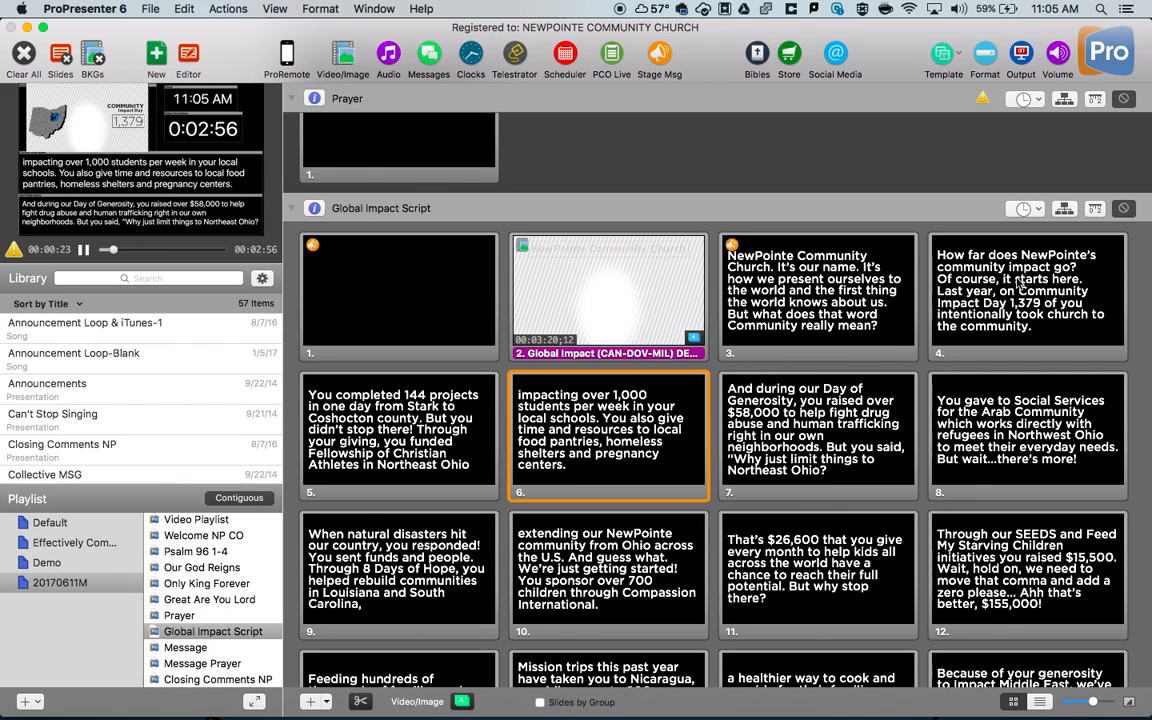
# Step: Trigger slides 19 and 20 to test the switch to the Default layout, and clear all output
pyautogui.scroll(-4, 1018, 533)
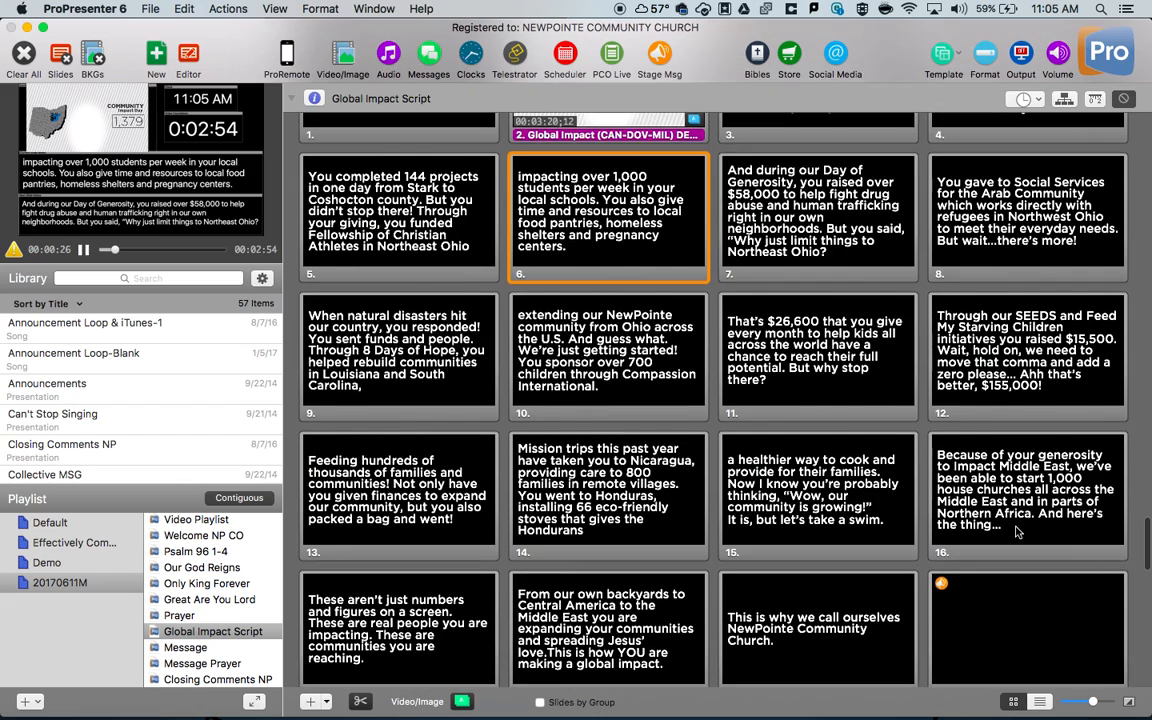
pyautogui.scroll(-3, 1018, 533)
pyautogui.click(826, 535)
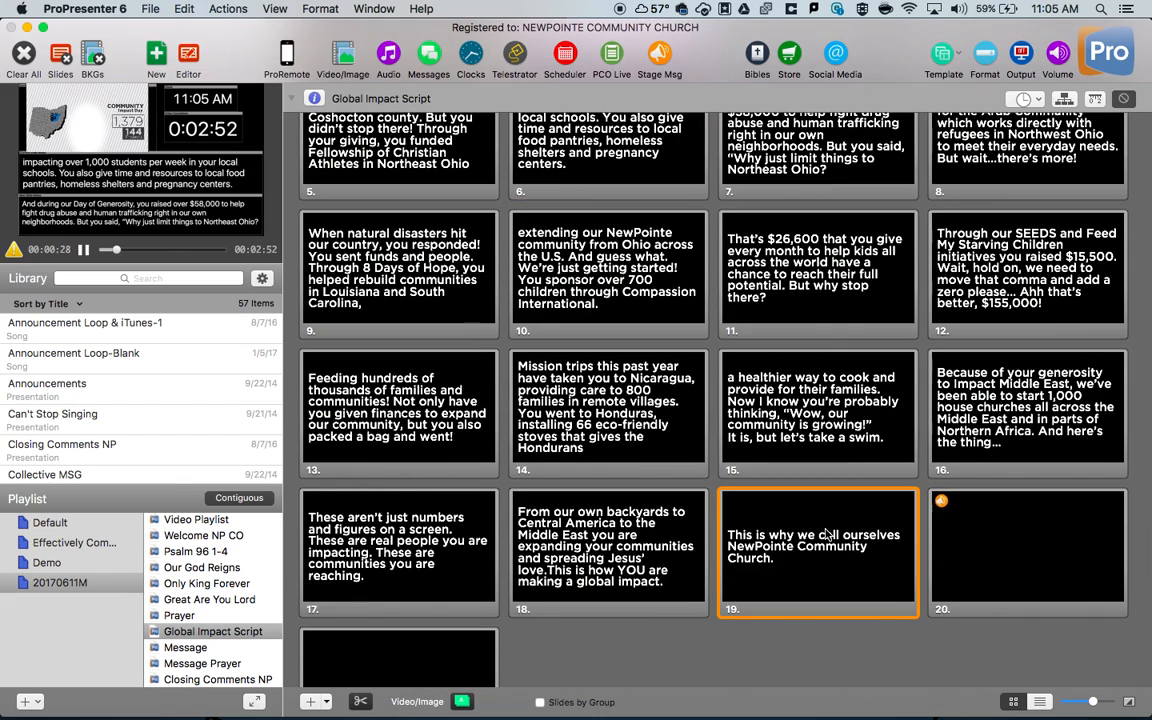
pyautogui.click(988, 530)
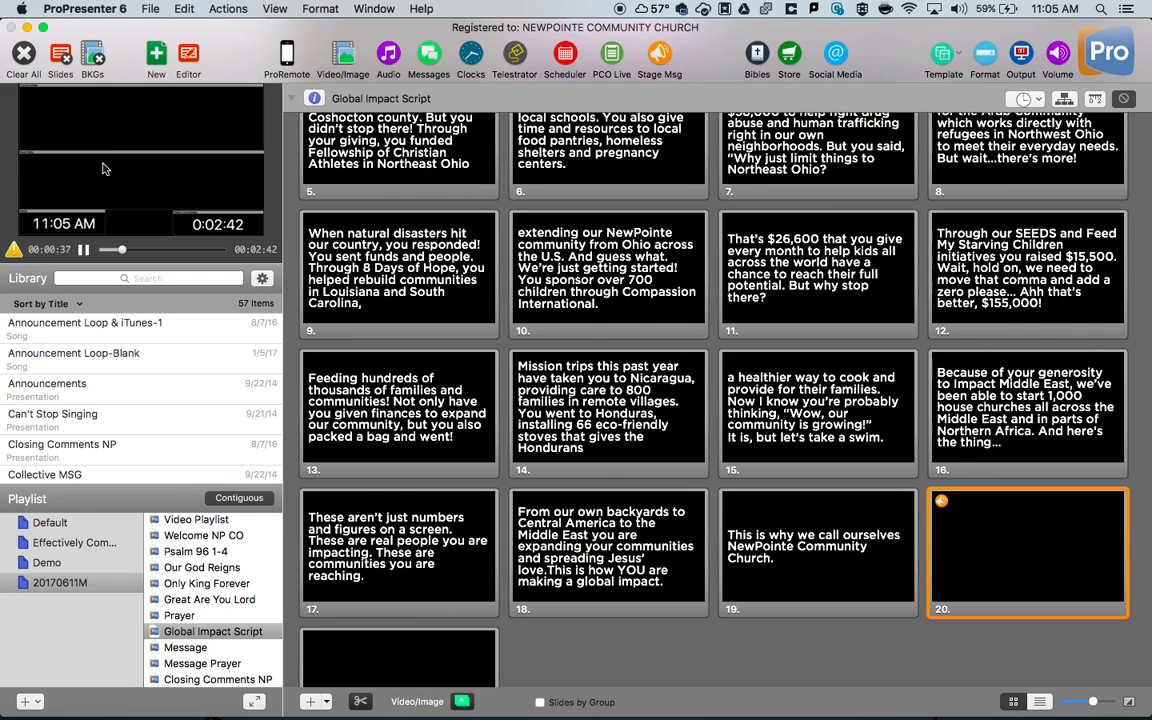
pyautogui.click(24, 55)
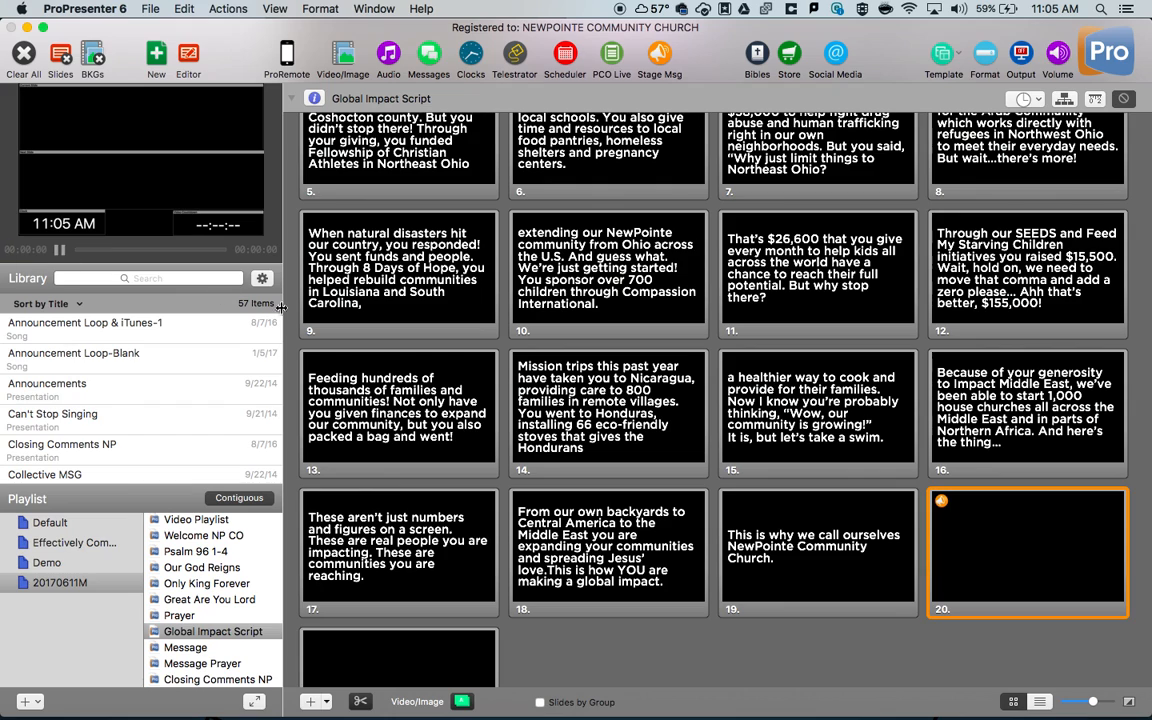
# Step: Trigger slide 3 in the Default layout, and trigger slides 1 and 3 to compare it with the Live Slide layout
pyautogui.scroll(-2, 740, 440)
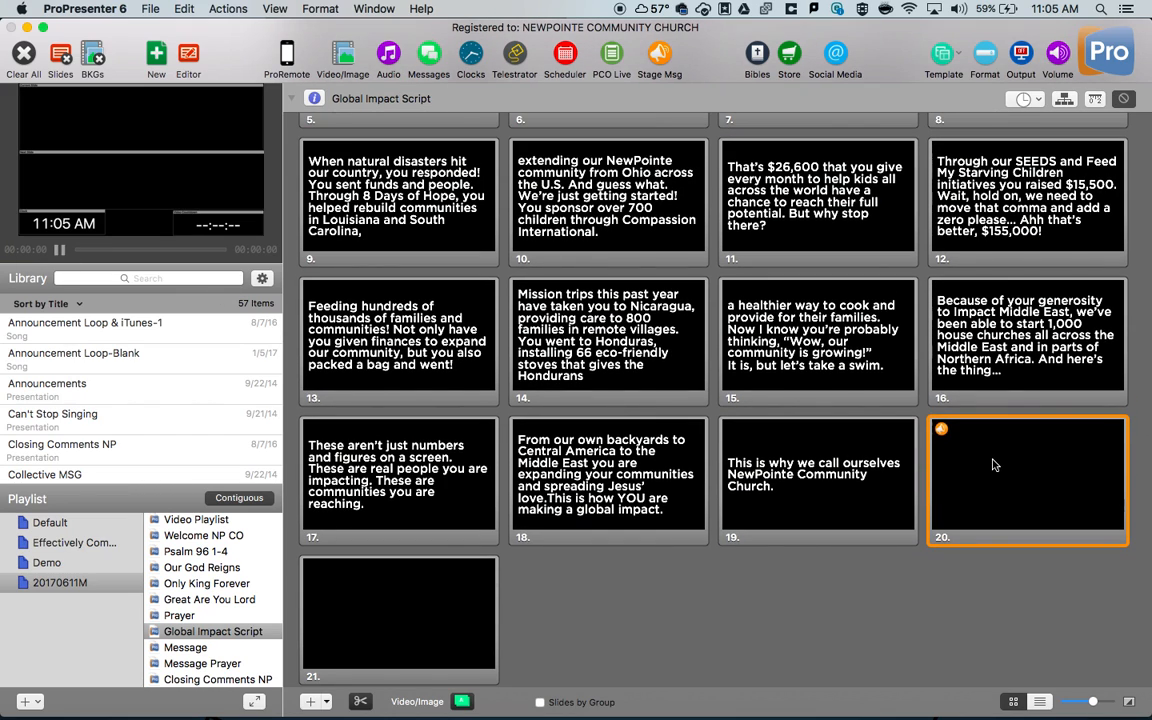
pyautogui.scroll(5, 883, 427)
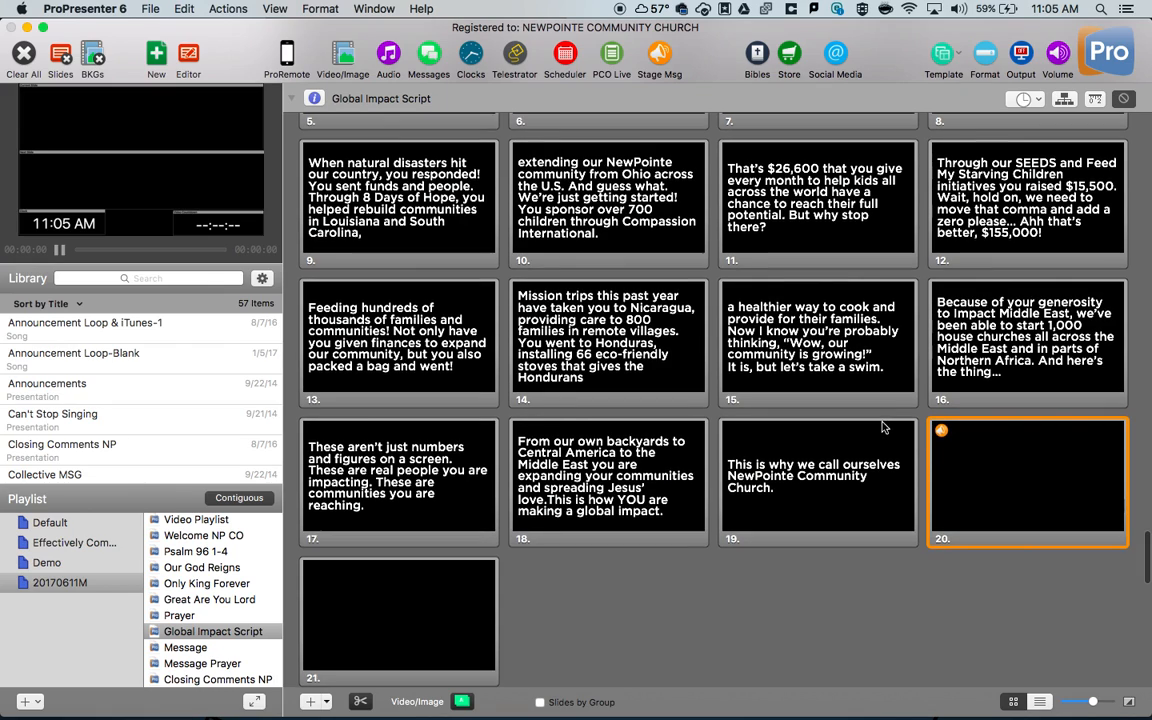
pyautogui.scroll(4, 883, 427)
pyautogui.click(758, 298)
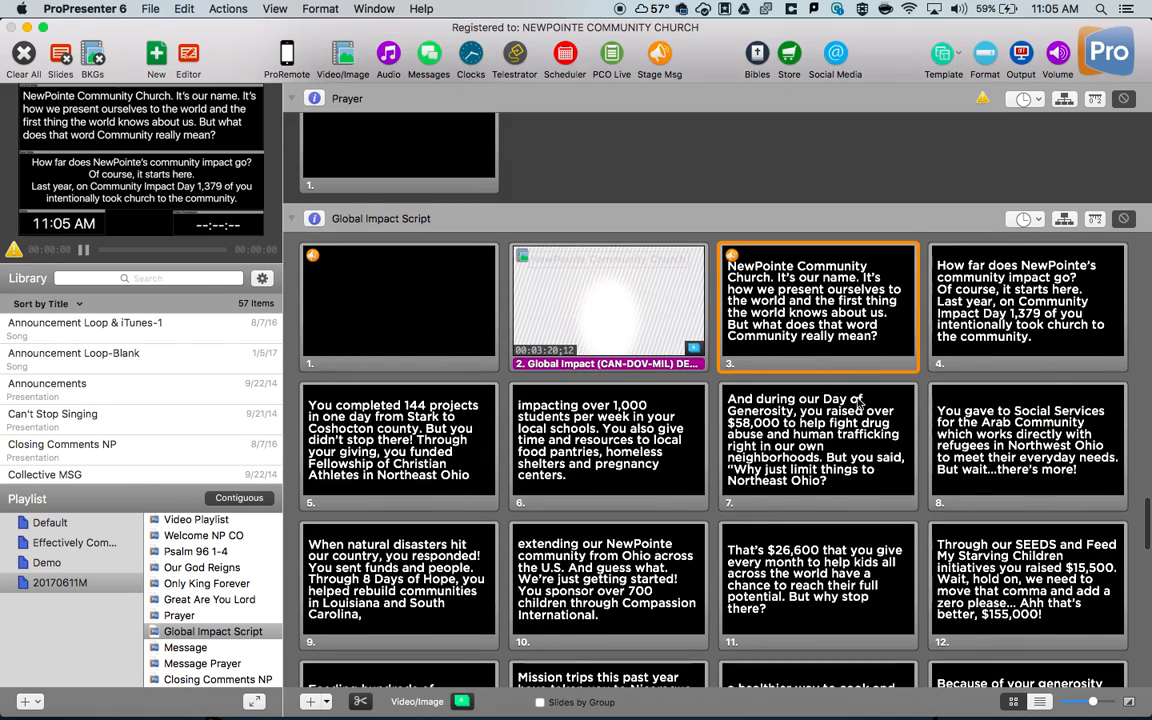
pyautogui.scroll(-9, 860, 402)
pyautogui.scroll(7, 421, 235)
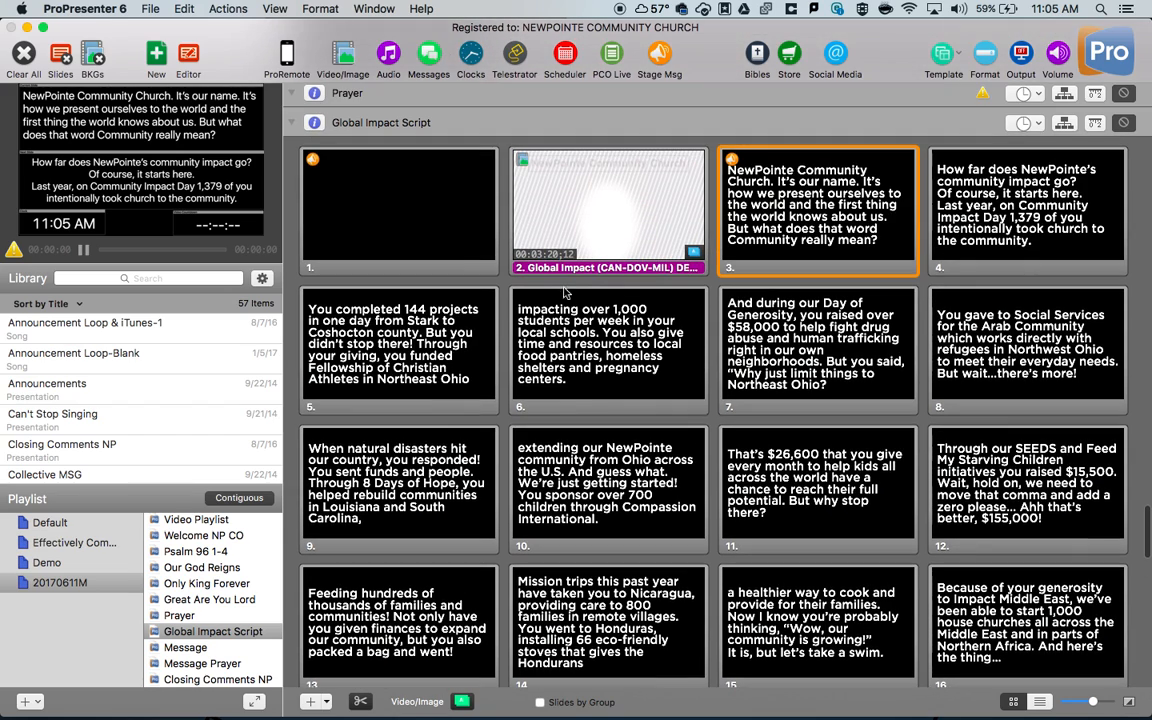
pyautogui.click(421, 235)
pyautogui.click(725, 222)
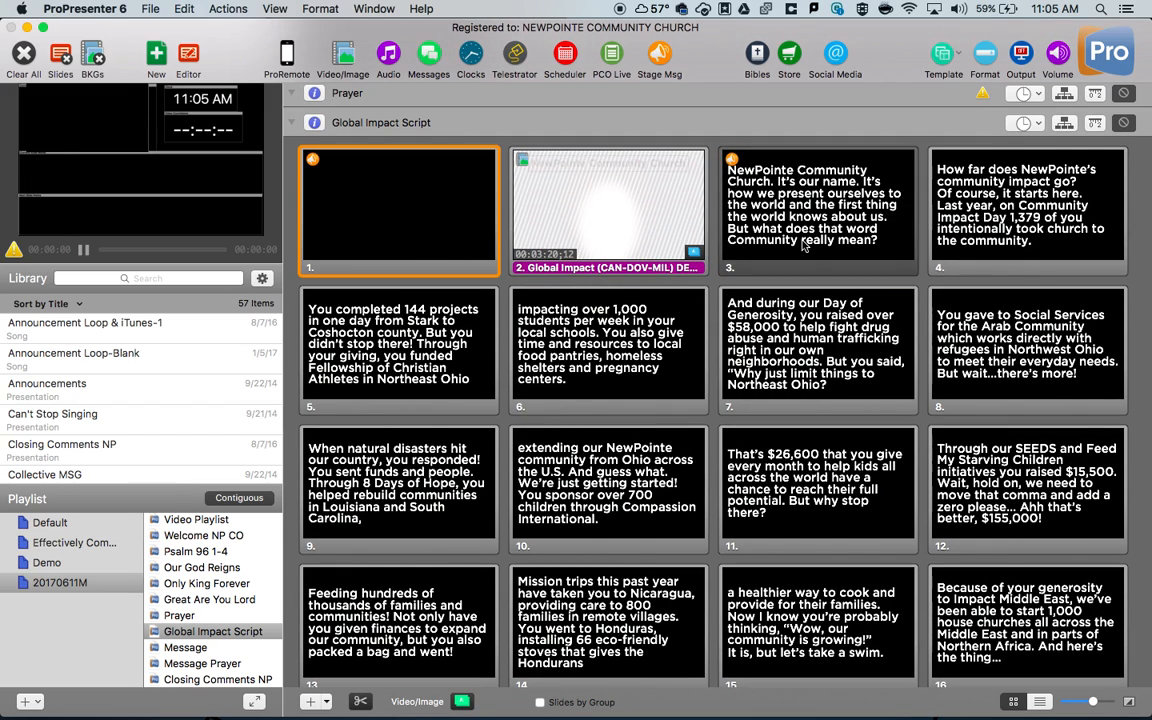
# Step: Trigger slide 20 to switch the stage display back to the Default layout
pyautogui.scroll(-5, 790, 400)
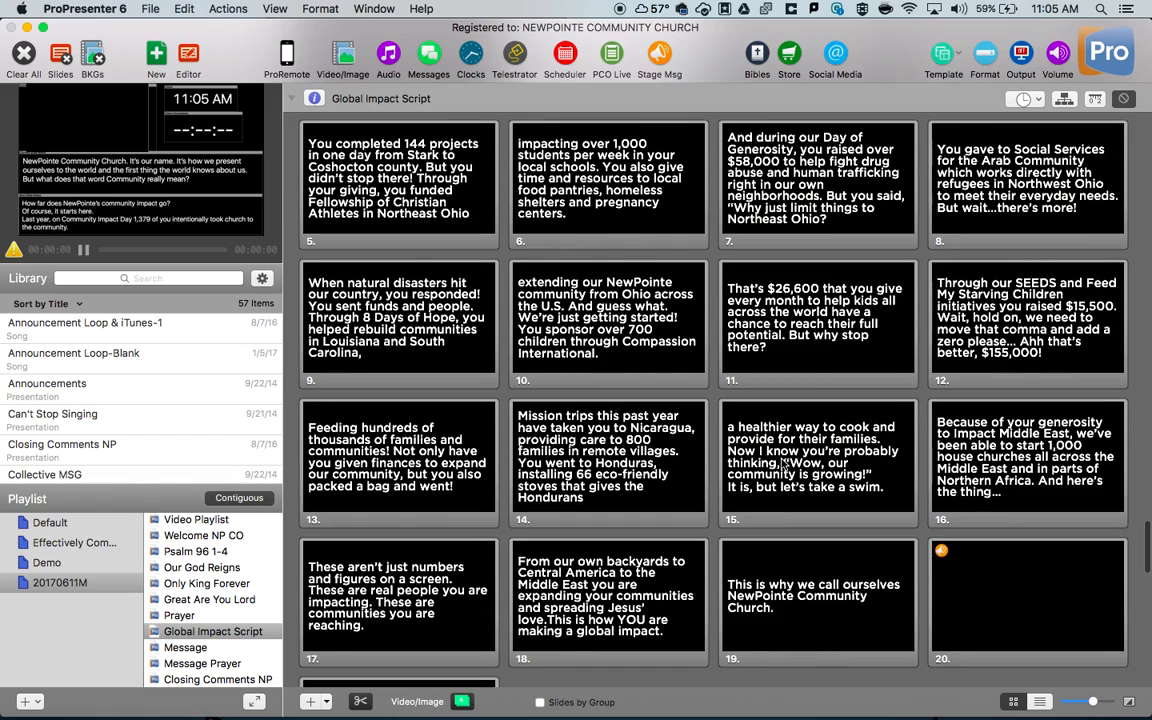
pyautogui.scroll(-2, 786, 463)
pyautogui.click(995, 550)
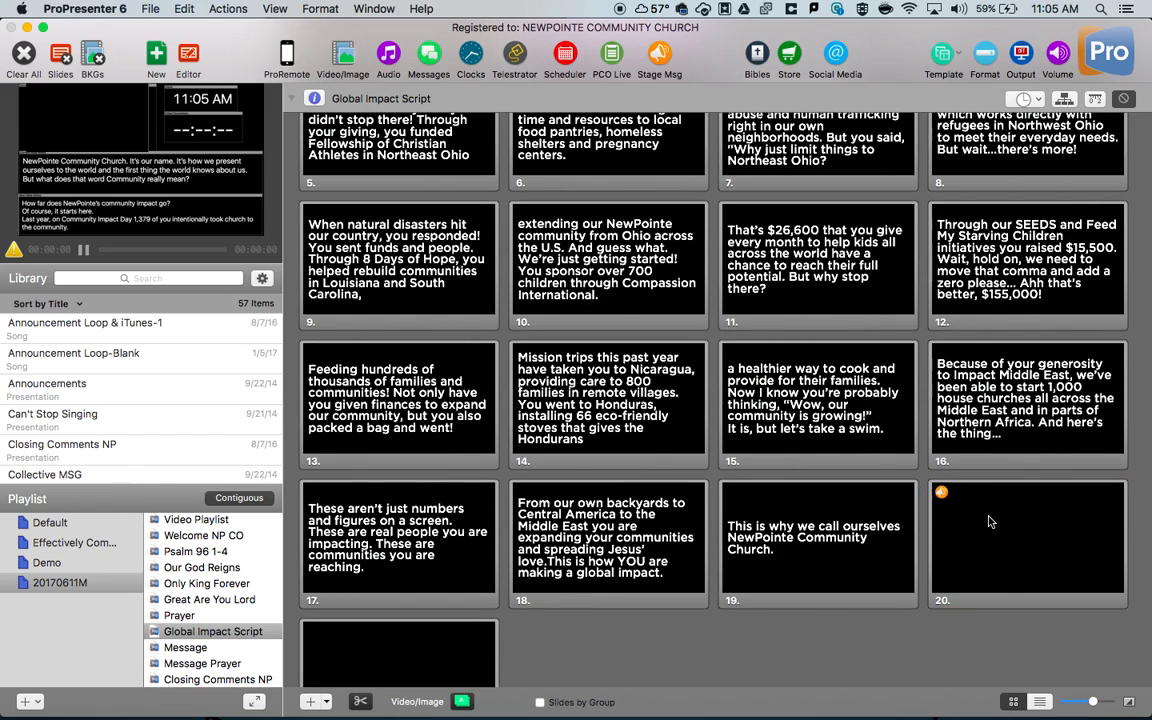
pyautogui.click(990, 521)
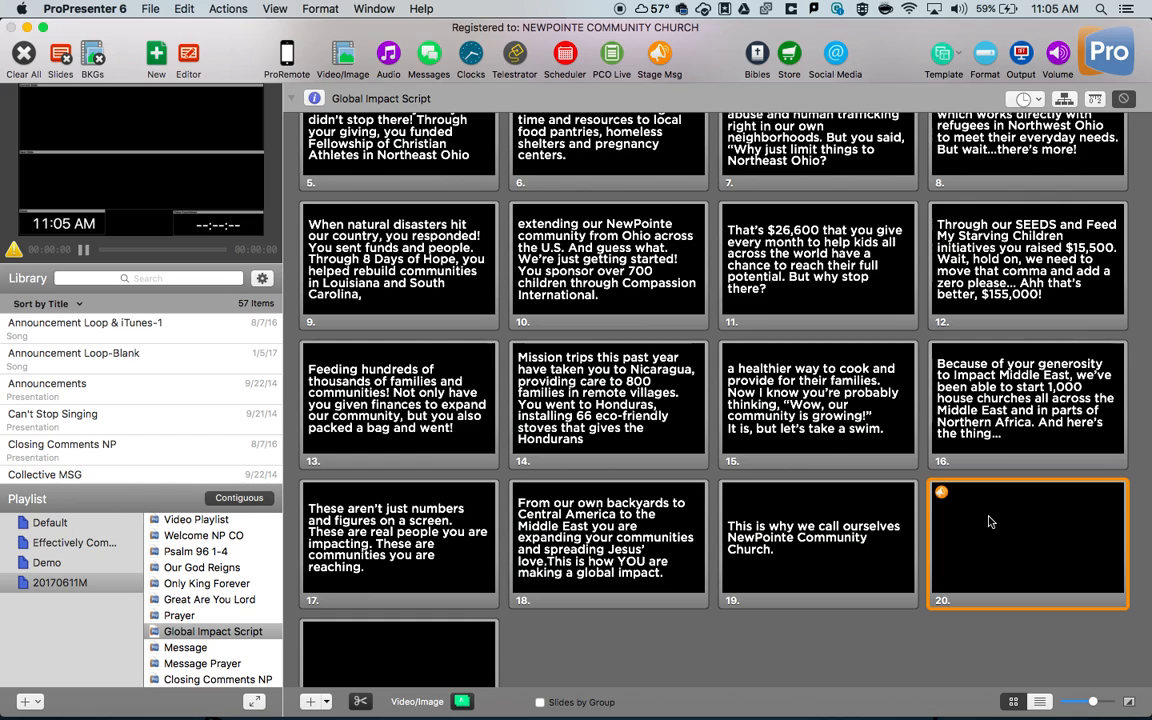
# Step: Add a Stage Display cue from the Cue Palette to slide 20, set to Enable Slide on Output
pyautogui.rightClick(987, 525)
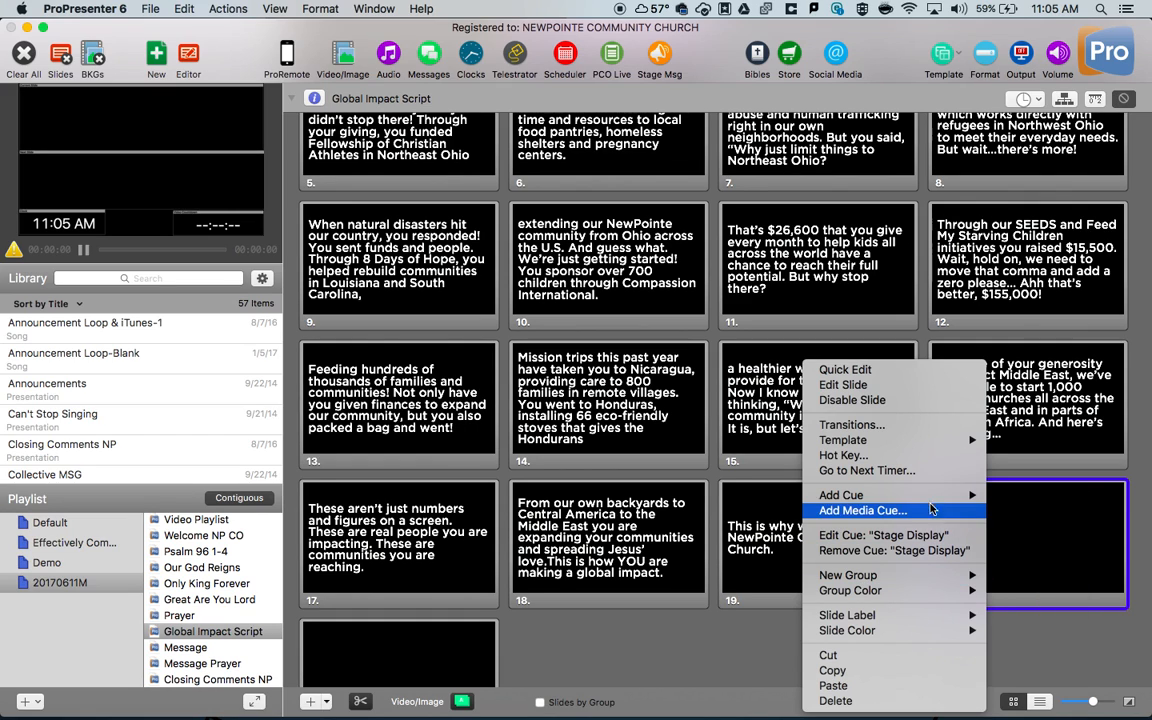
pyautogui.moveTo(928, 498)
pyautogui.click(665, 550)
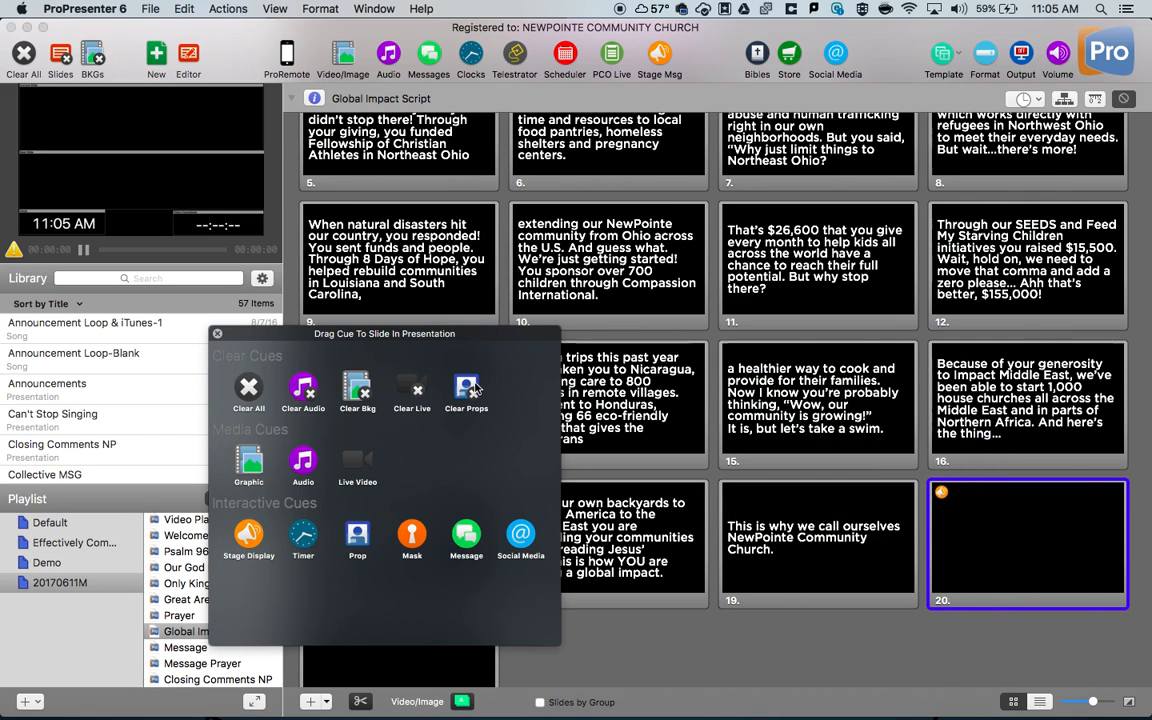
pyautogui.moveTo(249, 537); pyautogui.dragTo(1036, 573)
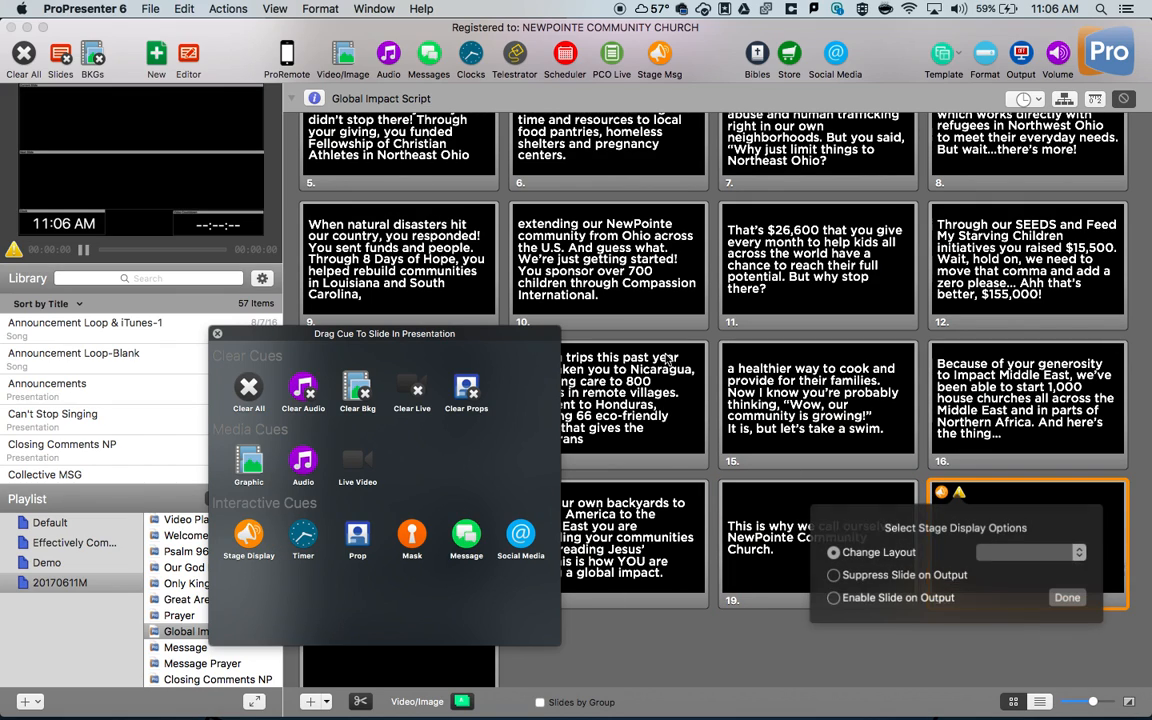
pyautogui.click(838, 596)
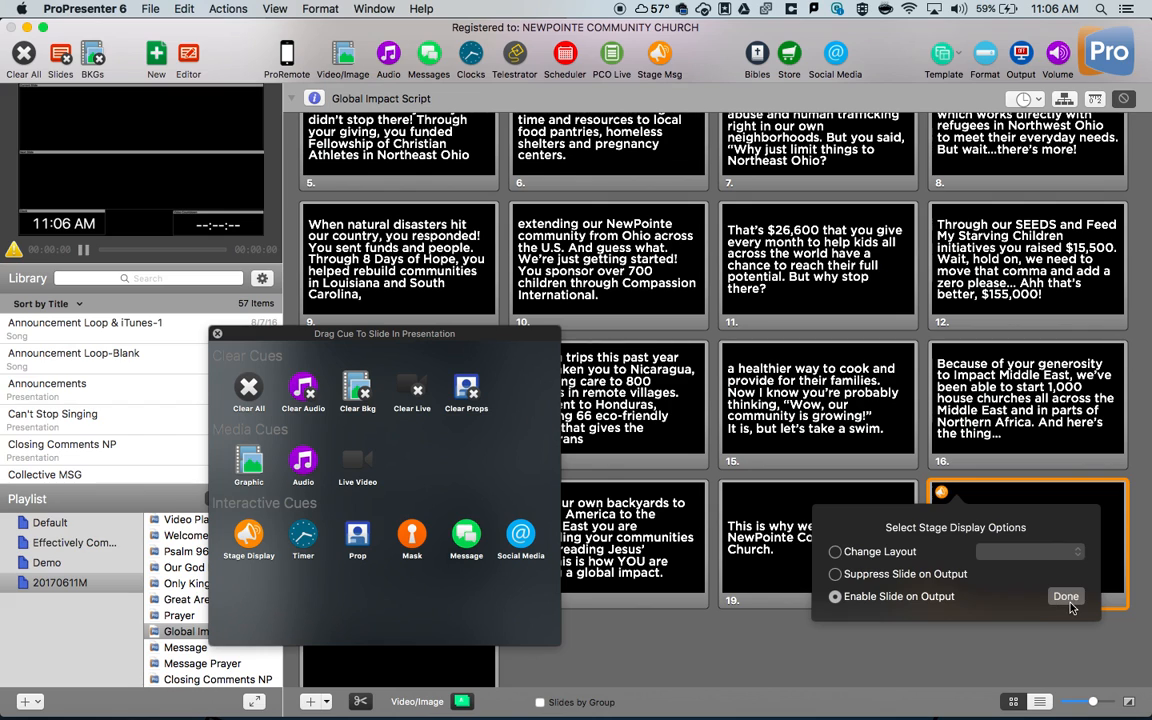
pyautogui.click(1066, 596)
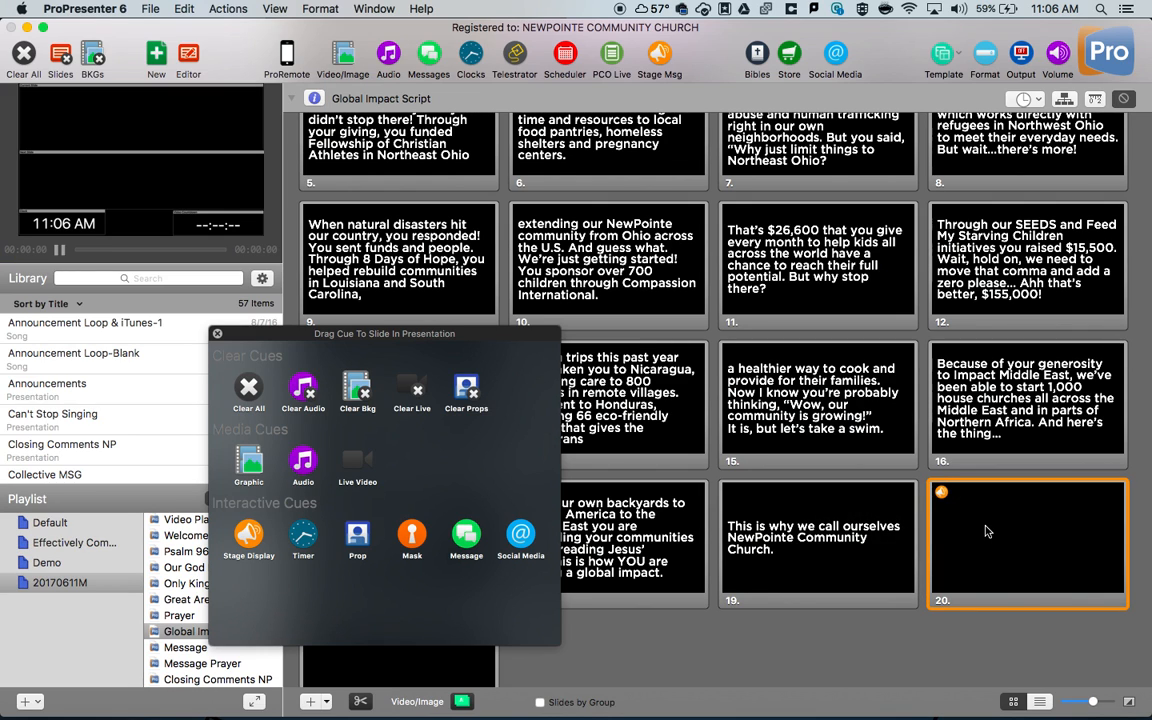
# Step: Test the stage display cues by triggering slides 3, 20 and 1 in that order
pyautogui.scroll(5, 756, 399)
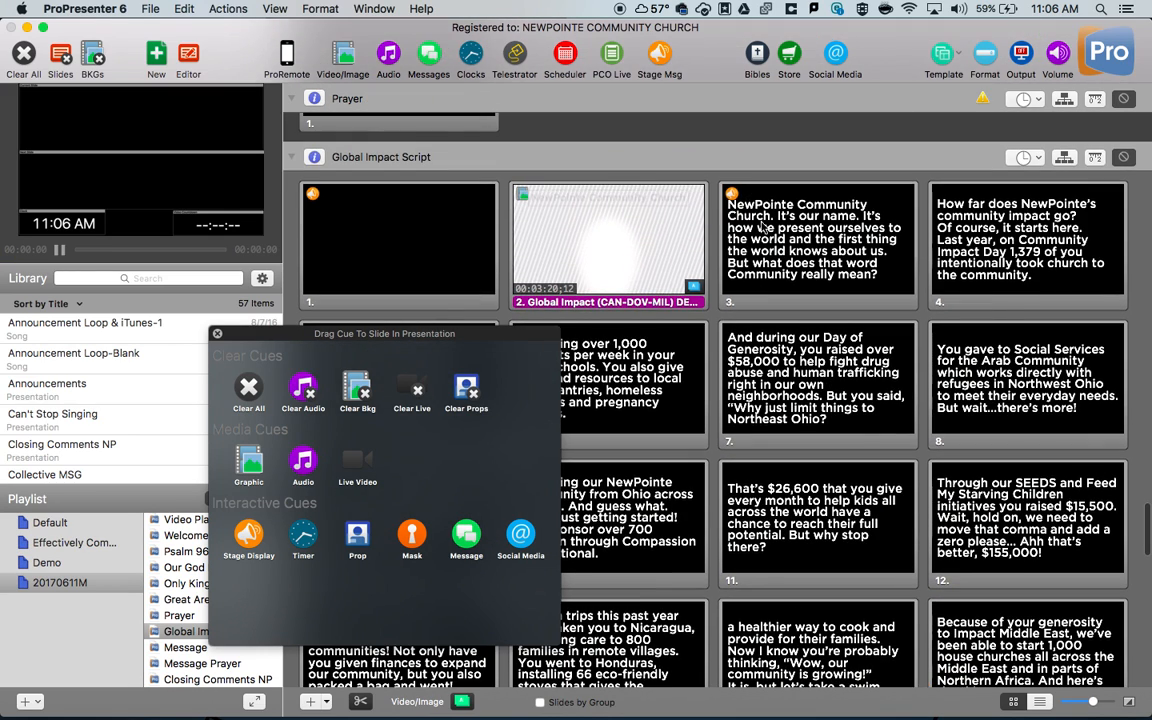
pyautogui.click(765, 230)
pyautogui.scroll(-3, 940, 548)
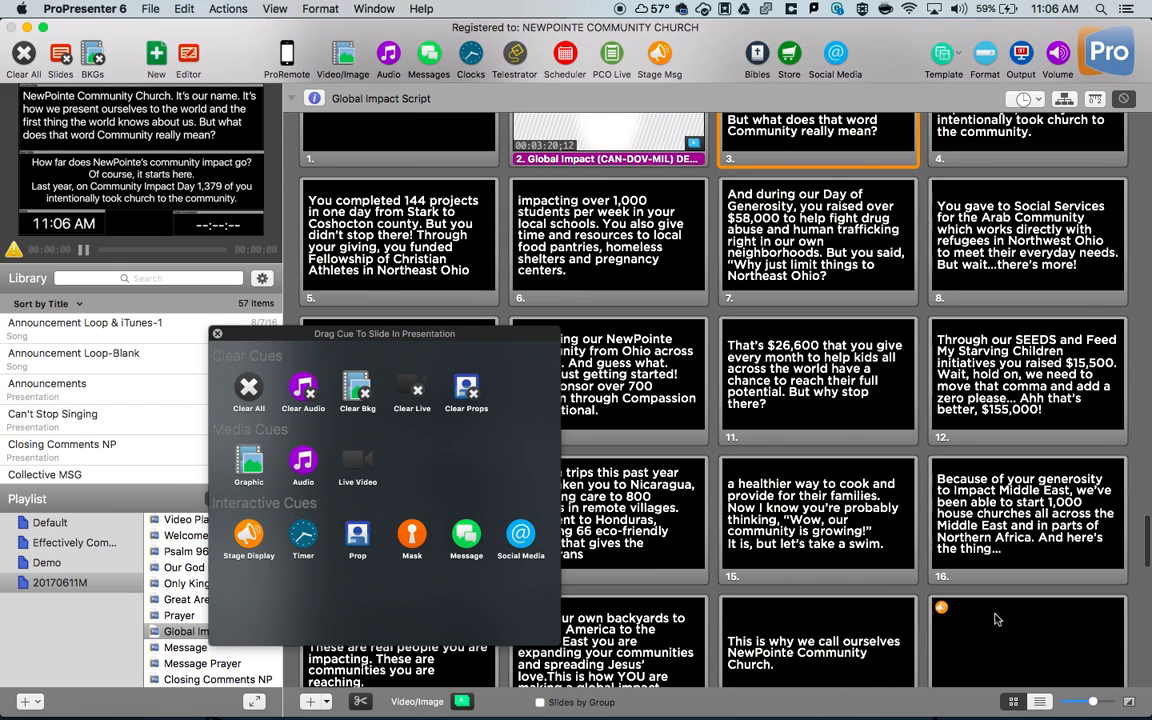
pyautogui.click(1006, 624)
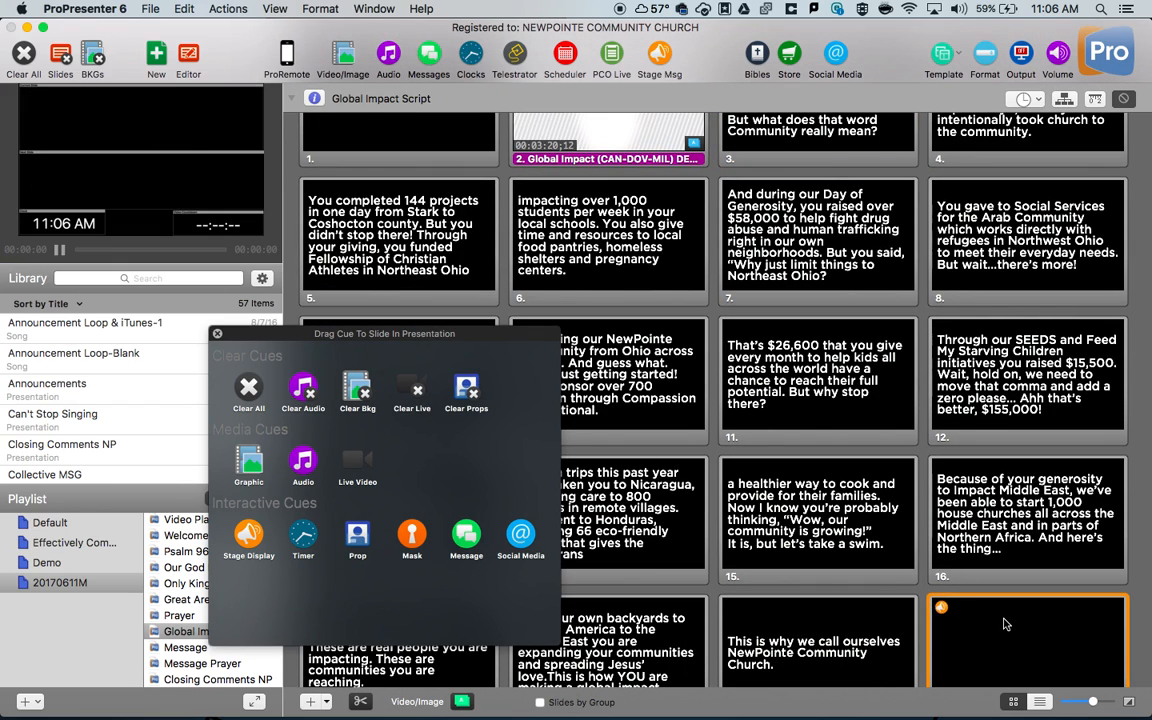
pyautogui.scroll(-2, 925, 600)
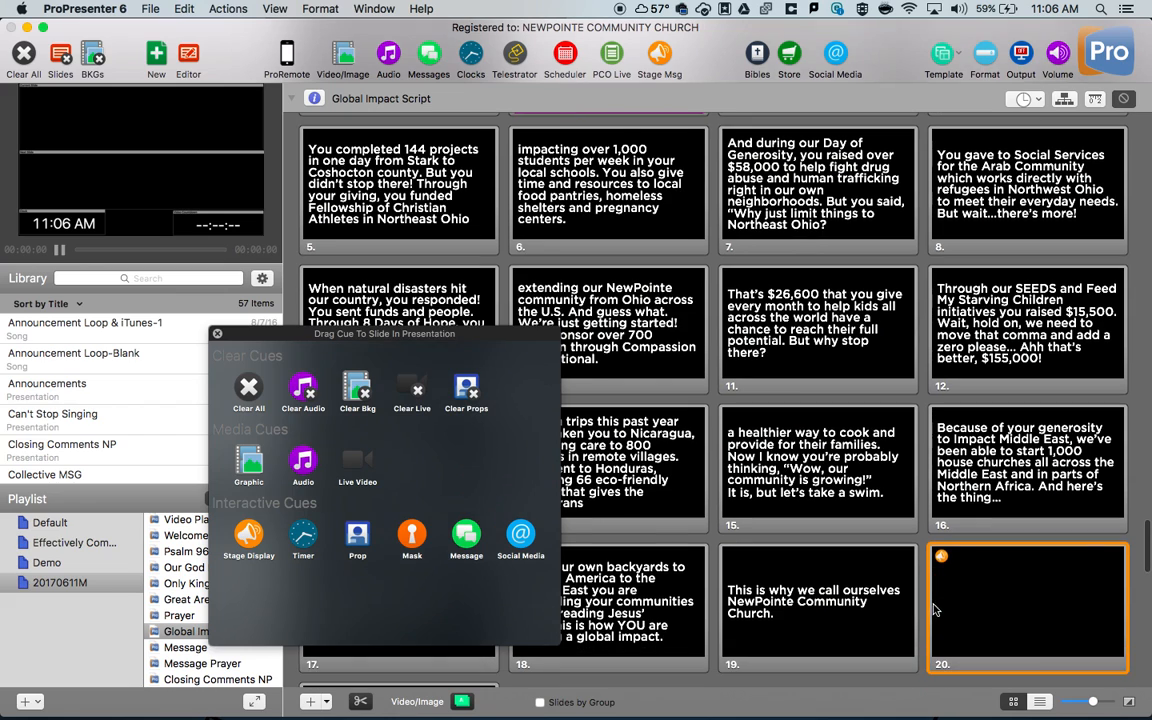
pyautogui.scroll(5, 441, 236)
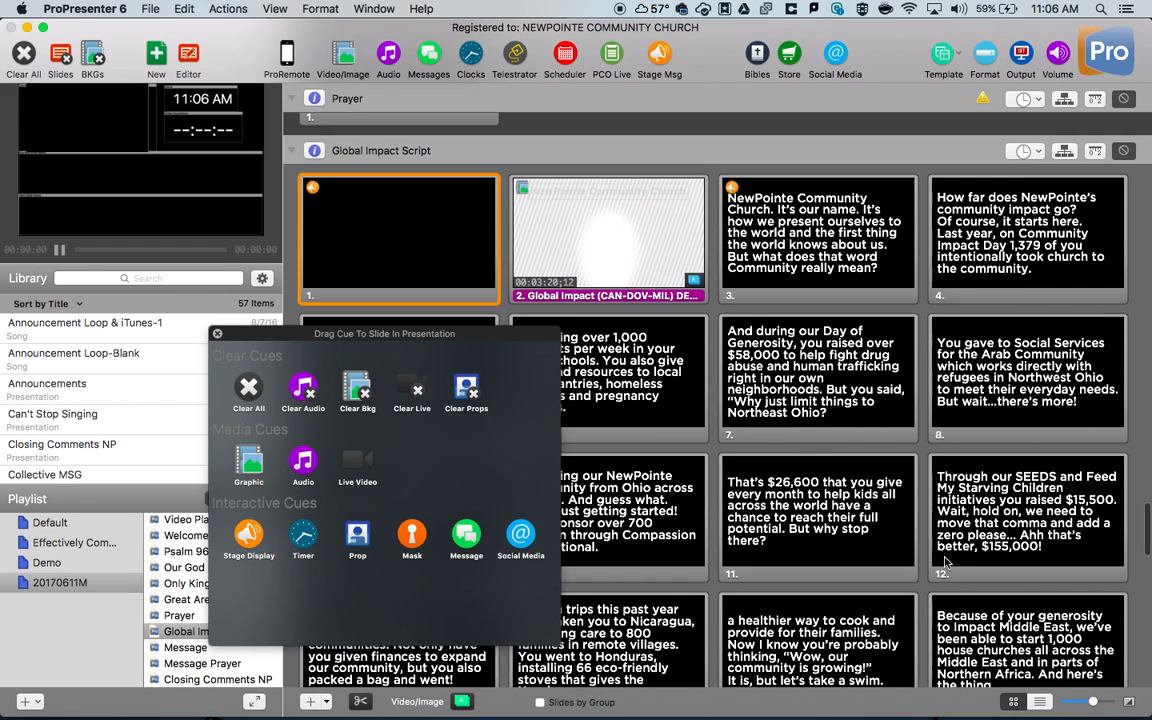
# Step: Trigger slide 20 of Global Impact Script and close the Cue Palette
pyautogui.scroll(-5, 985, 590)
pyautogui.click(985, 590)
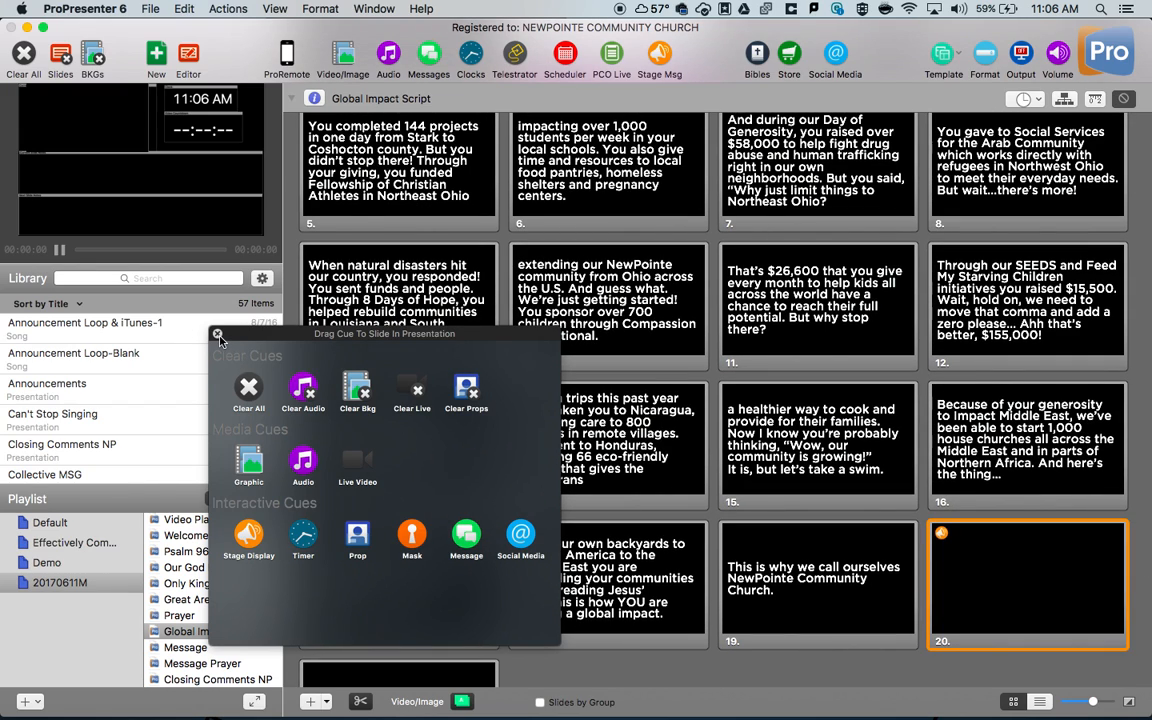
pyautogui.scroll(-3, 678, 397)
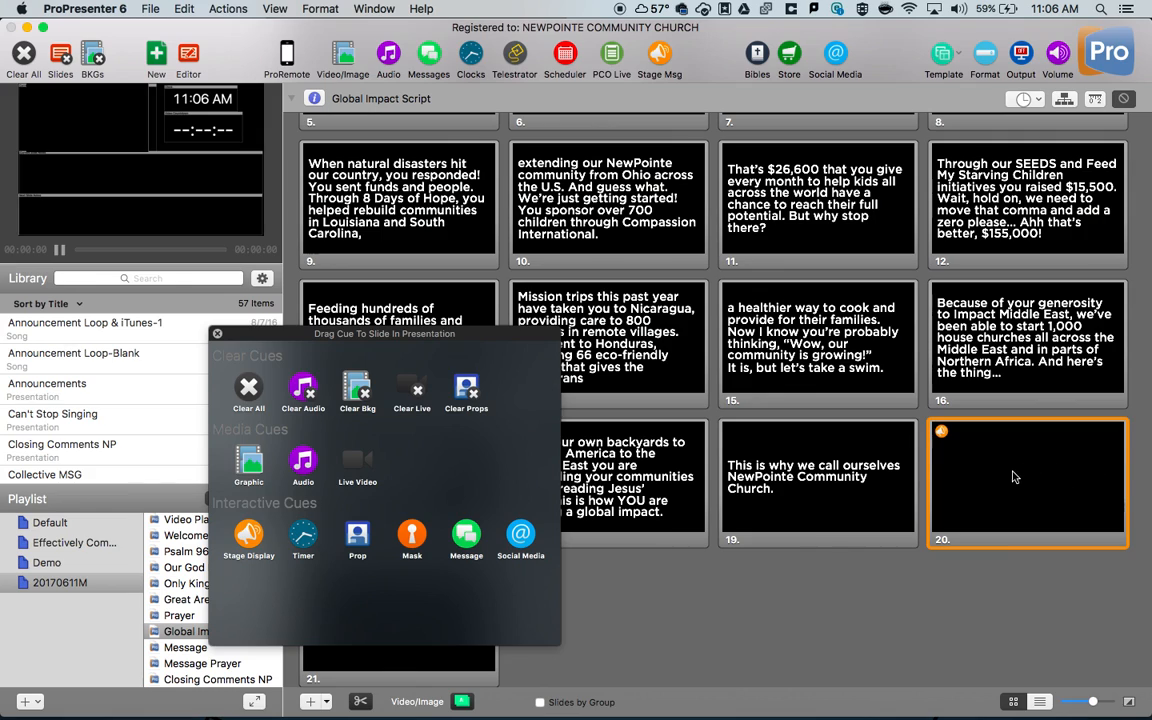
pyautogui.click(217, 335)
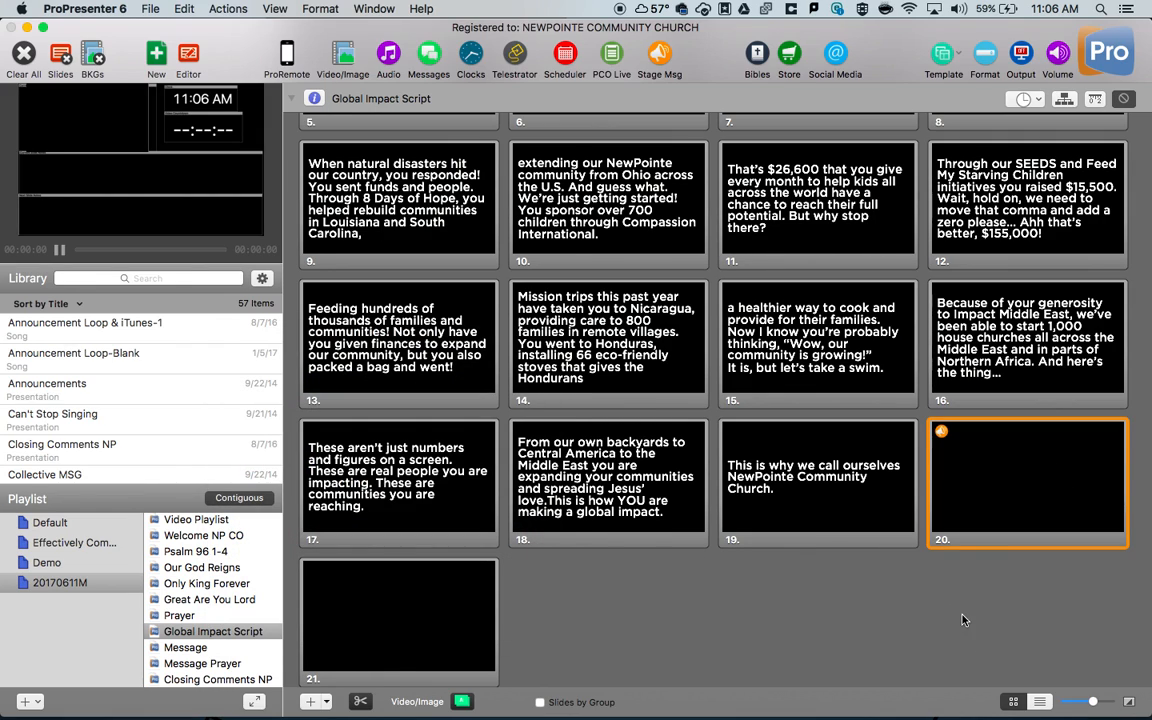
# Step: Remove the existing Stage Display cue from slide 20
pyautogui.scroll(-3, 880, 580)
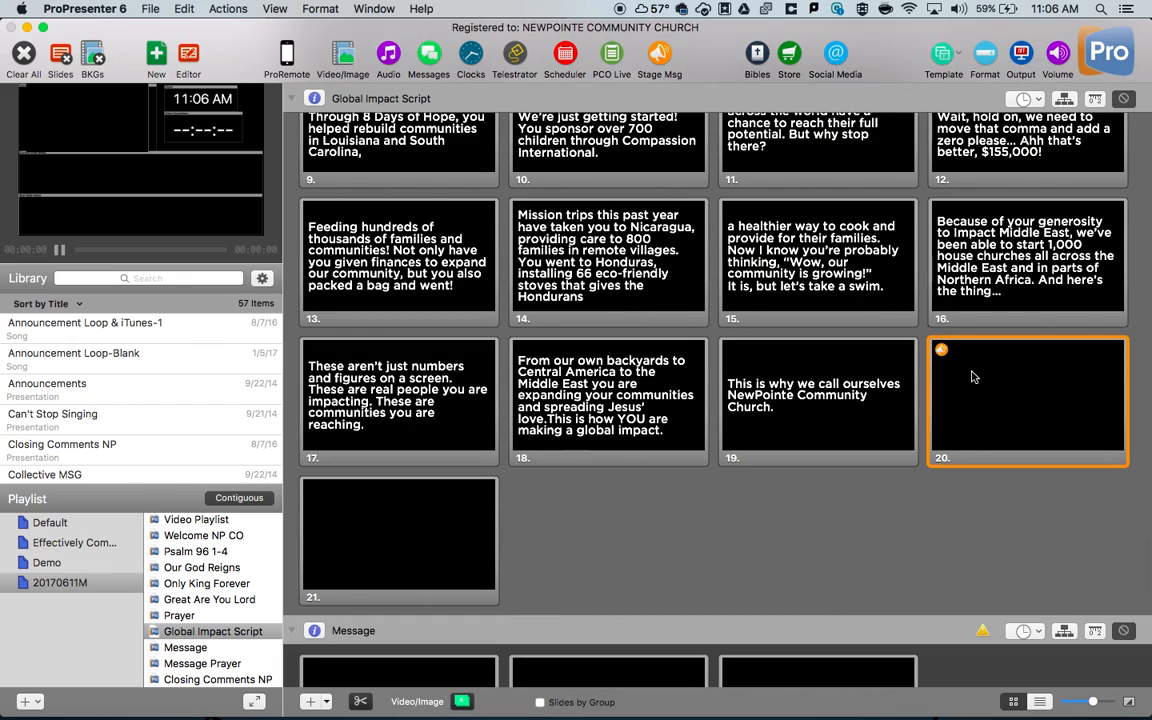
pyautogui.rightClick(970, 374)
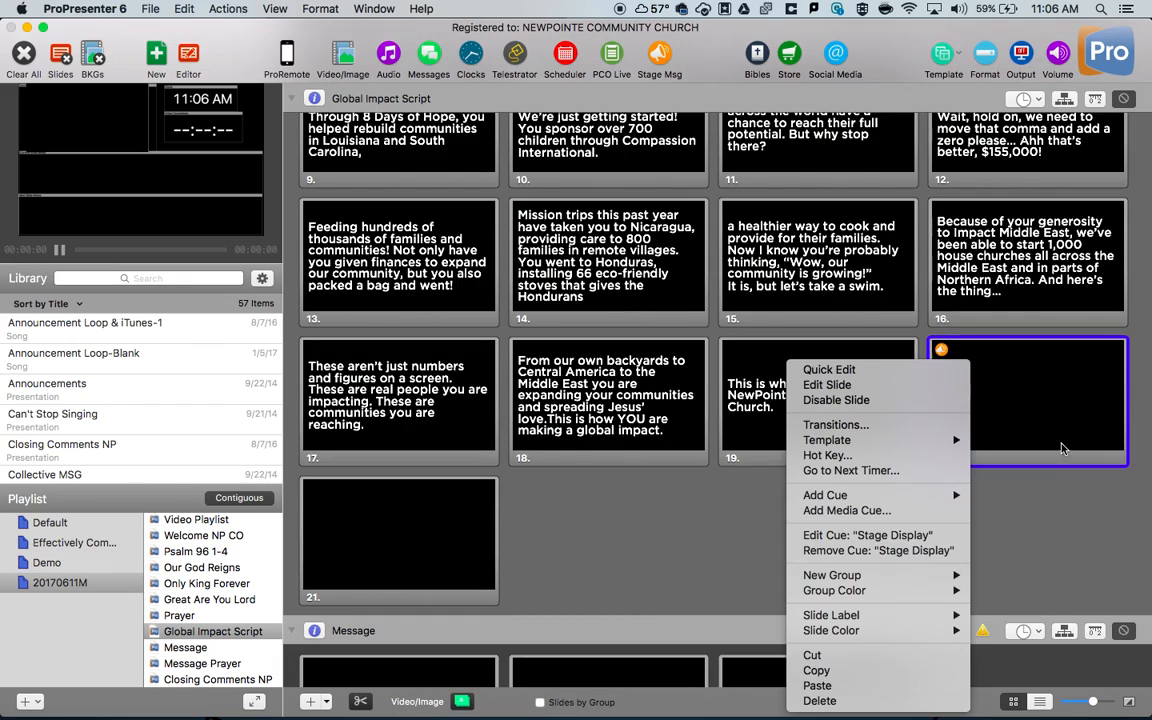
pyautogui.click(914, 550)
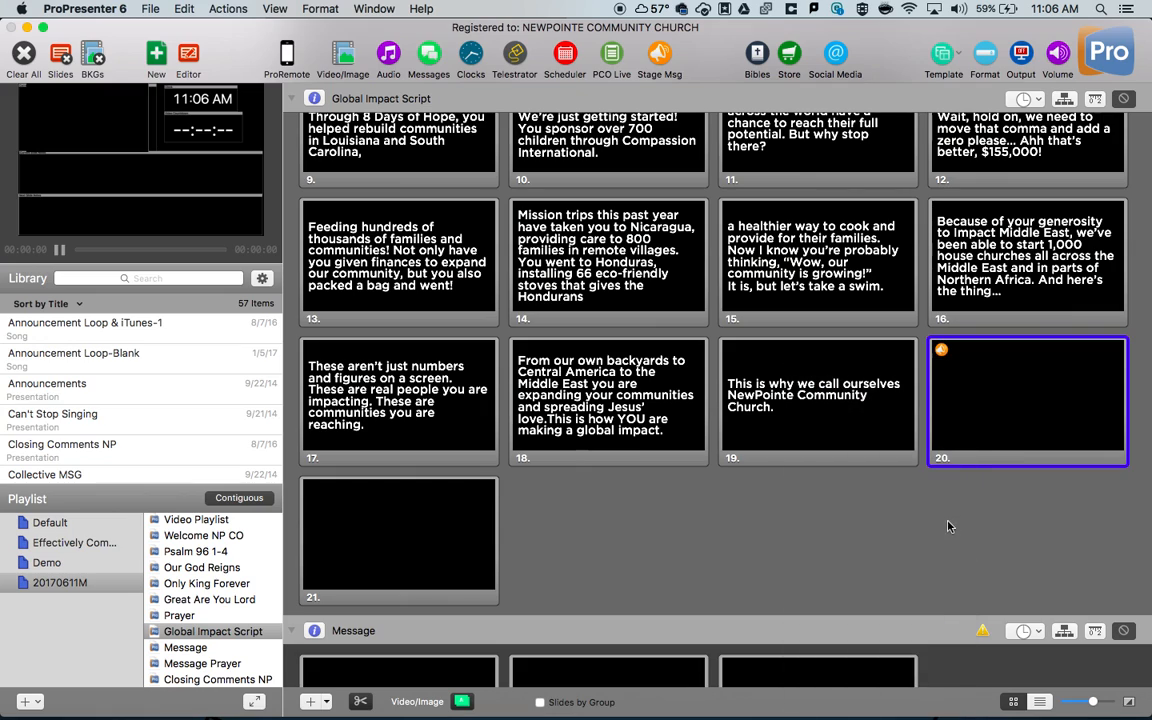
# Step: Add a Stage Display Layout cue to slide 20 that switches to the Default layout
pyautogui.rightClick(957, 489)
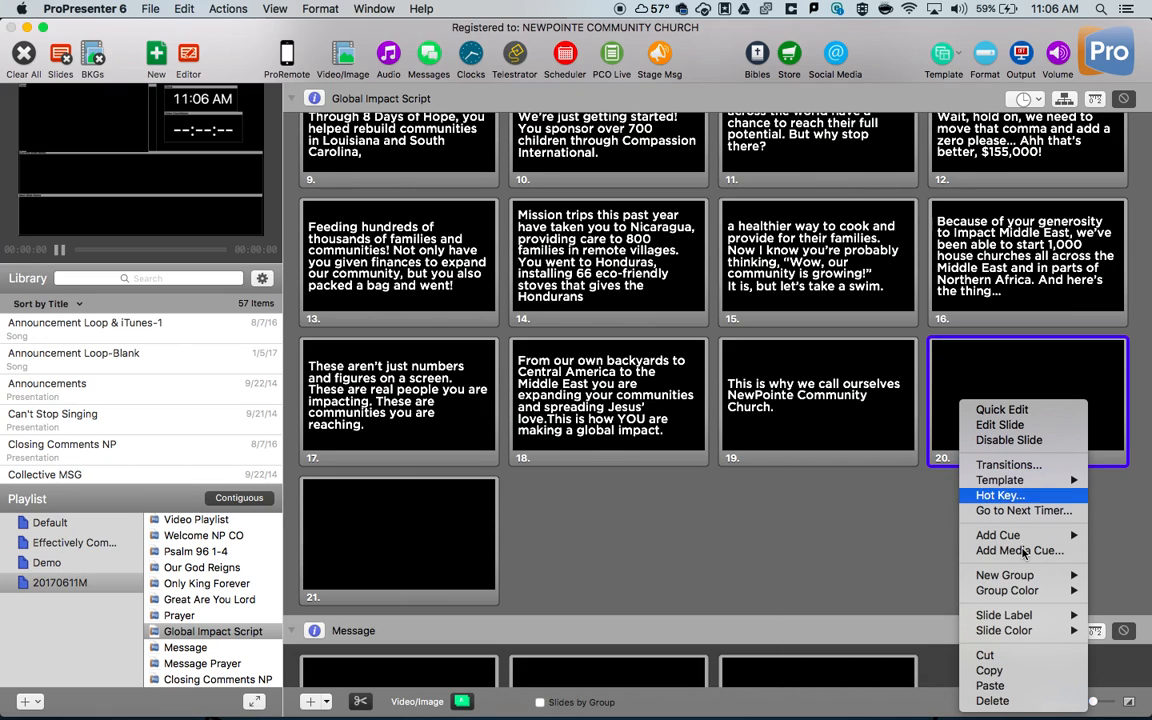
pyautogui.moveTo(1027, 543)
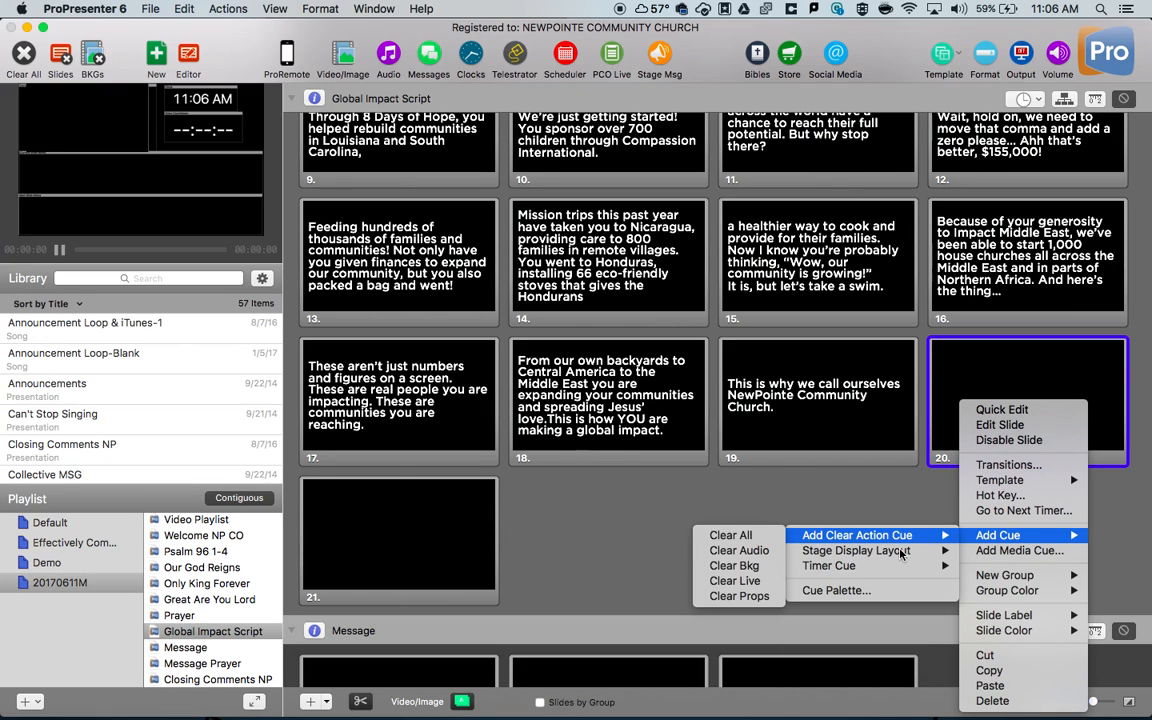
pyautogui.moveTo(903, 554)
pyautogui.click(740, 550)
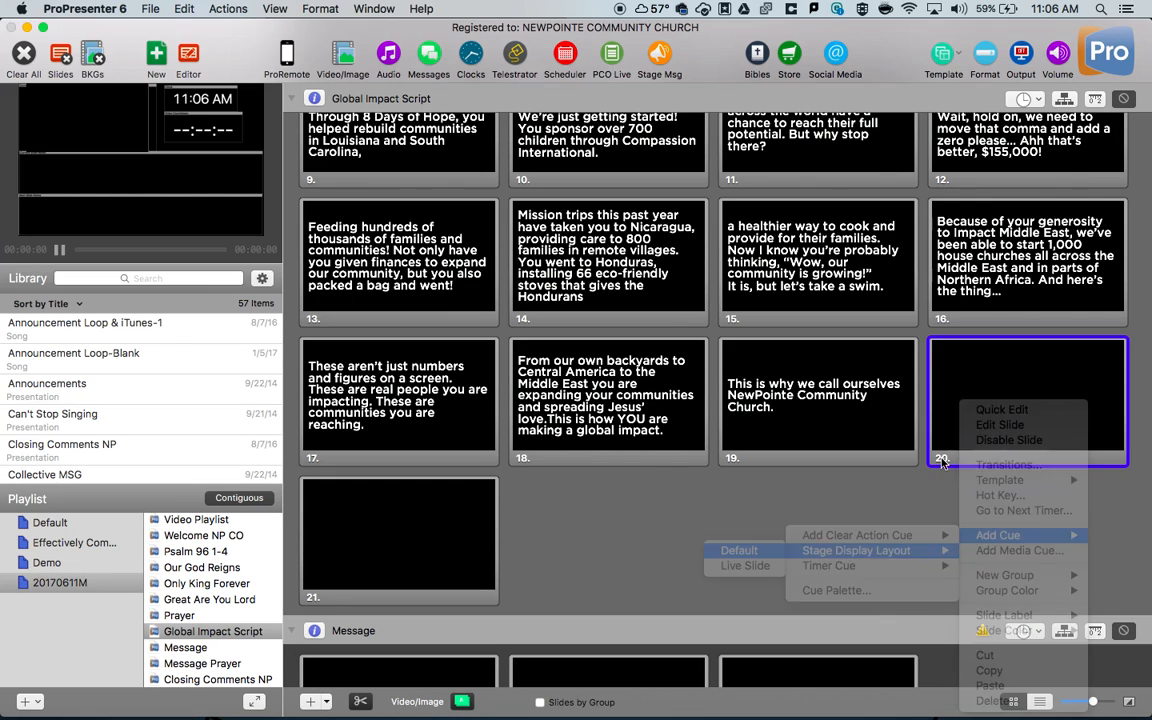
# Step: Give slide 20 the custom slide label "Default SD Layout"
pyautogui.rightClick(965, 360)
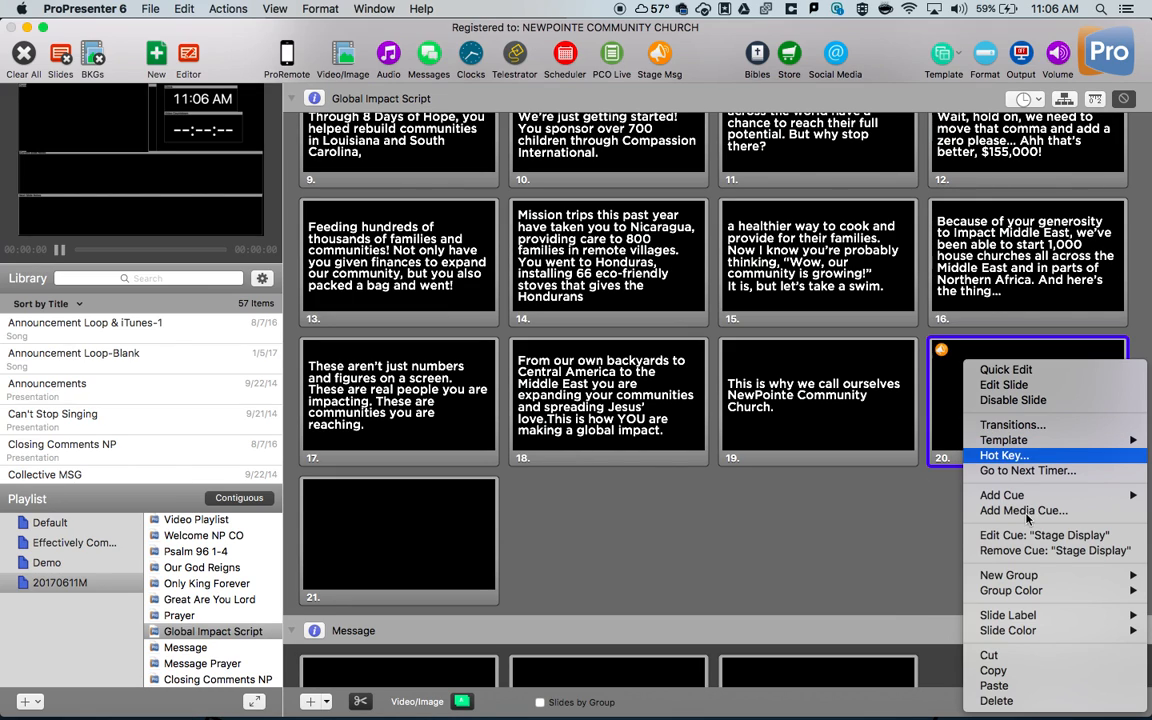
pyautogui.moveTo(1028, 616)
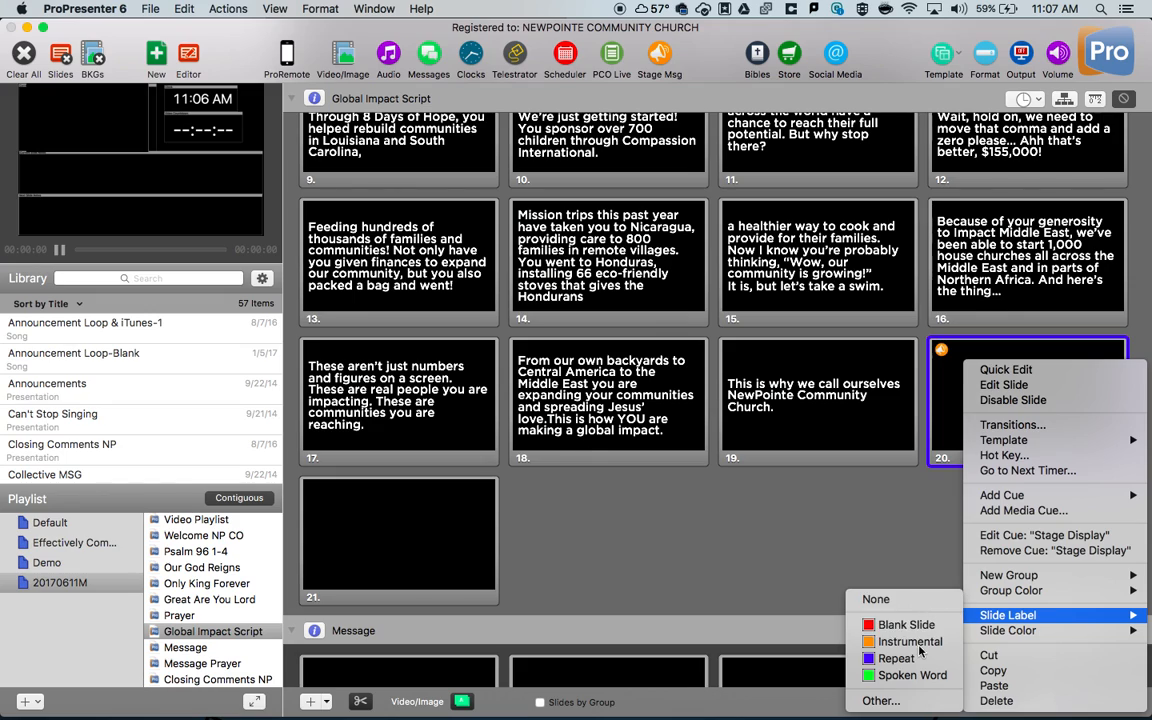
pyautogui.click(918, 698)
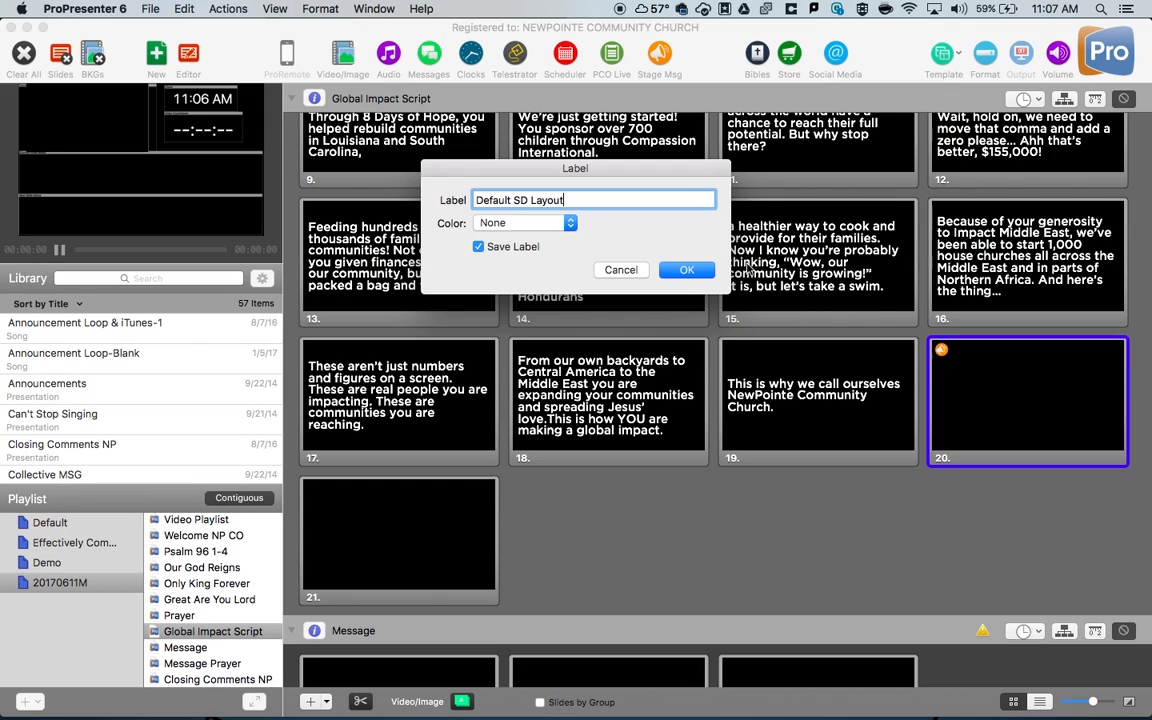
pyautogui.click(680, 268)
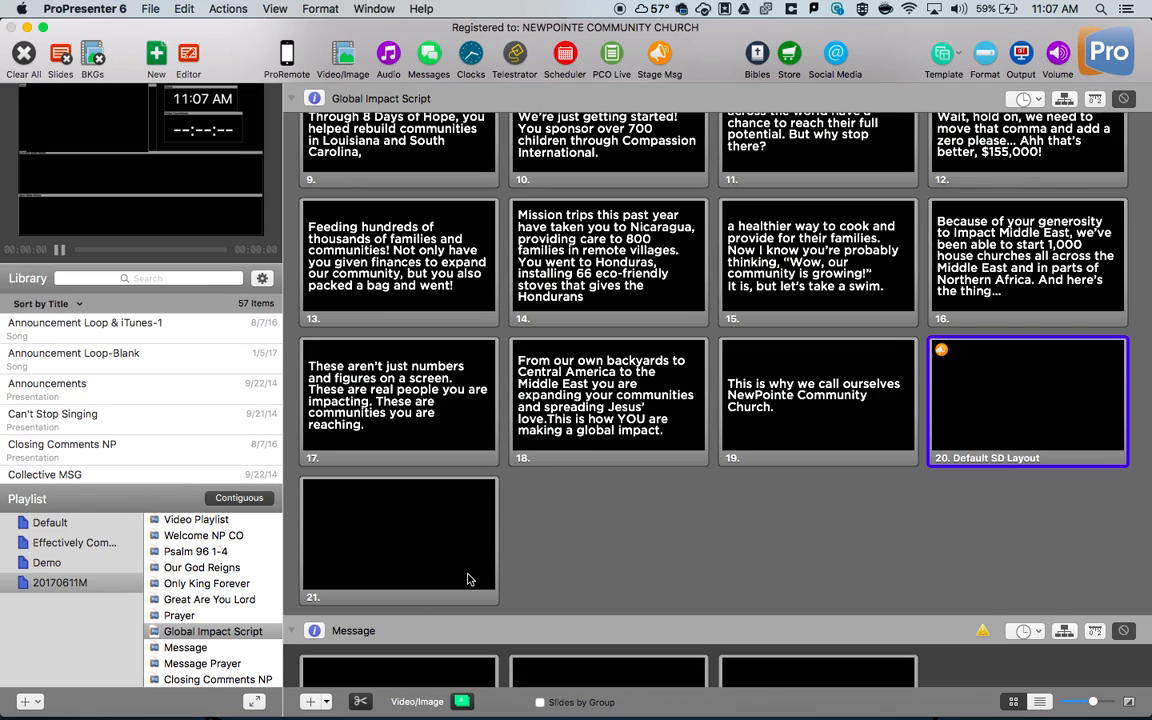
# Step: Add a Stage Display cue from the Cue Palette to slide 21, set to Enable Slide on Output, and close the palette
pyautogui.rightClick(415, 512)
pyautogui.moveTo(537, 544)
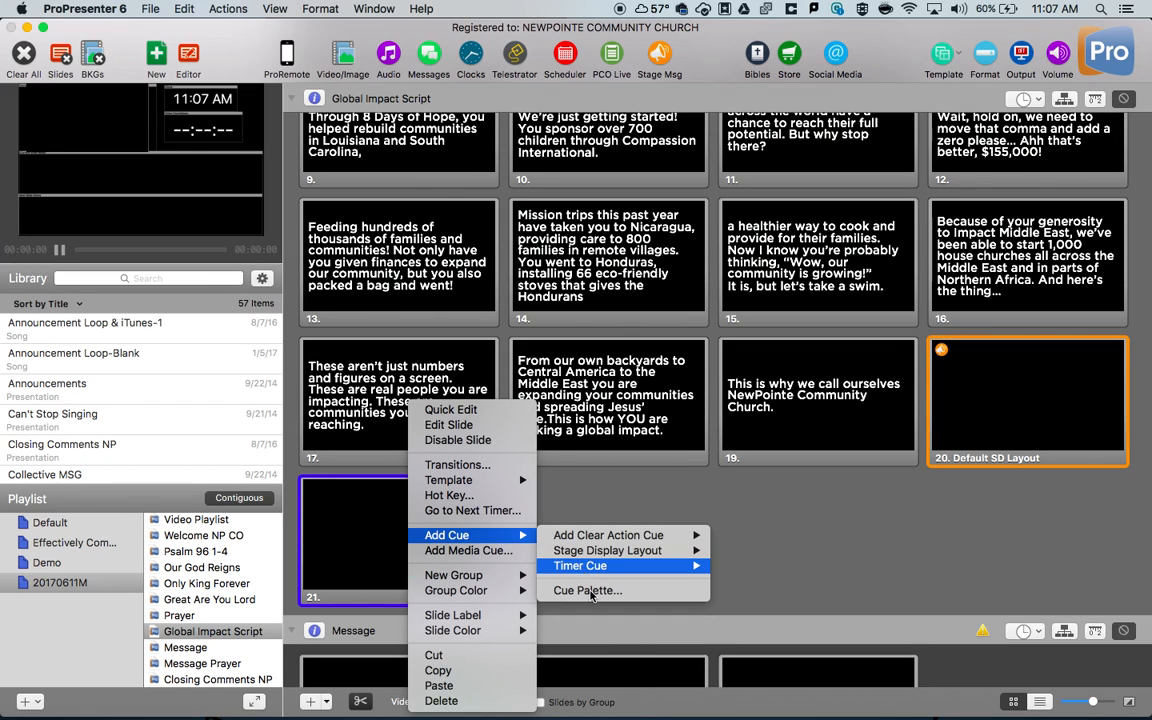
pyautogui.click(588, 593)
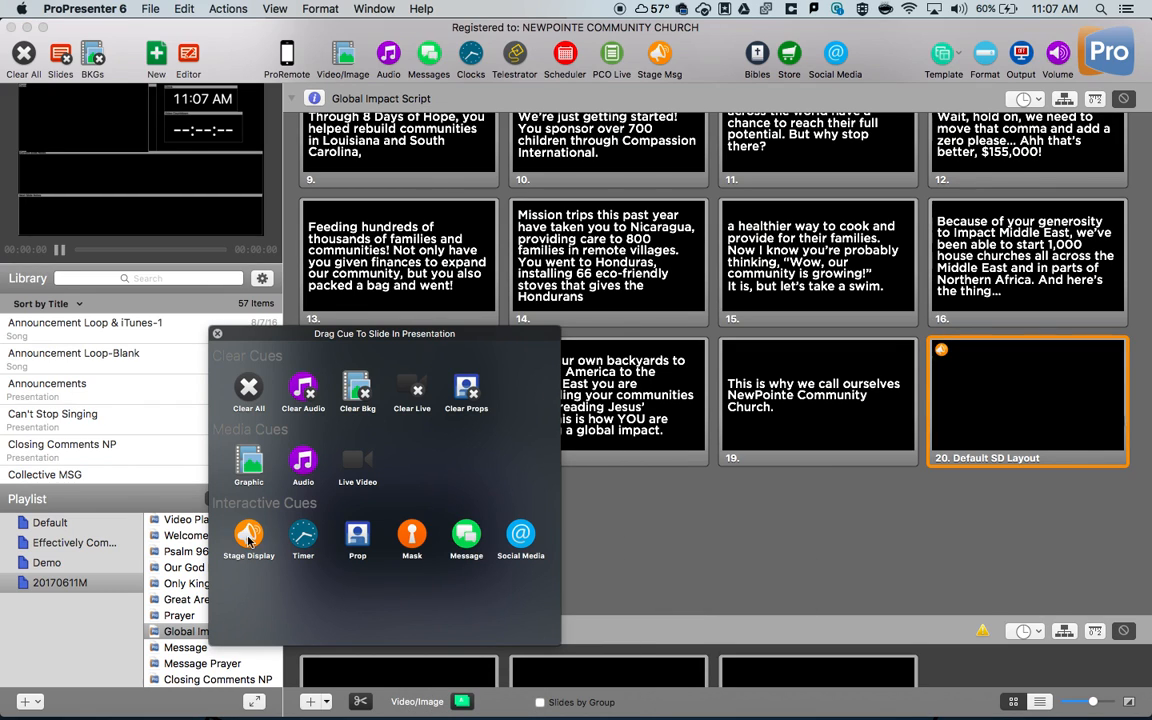
pyautogui.moveTo(322, 333); pyautogui.dragTo(724, 283)
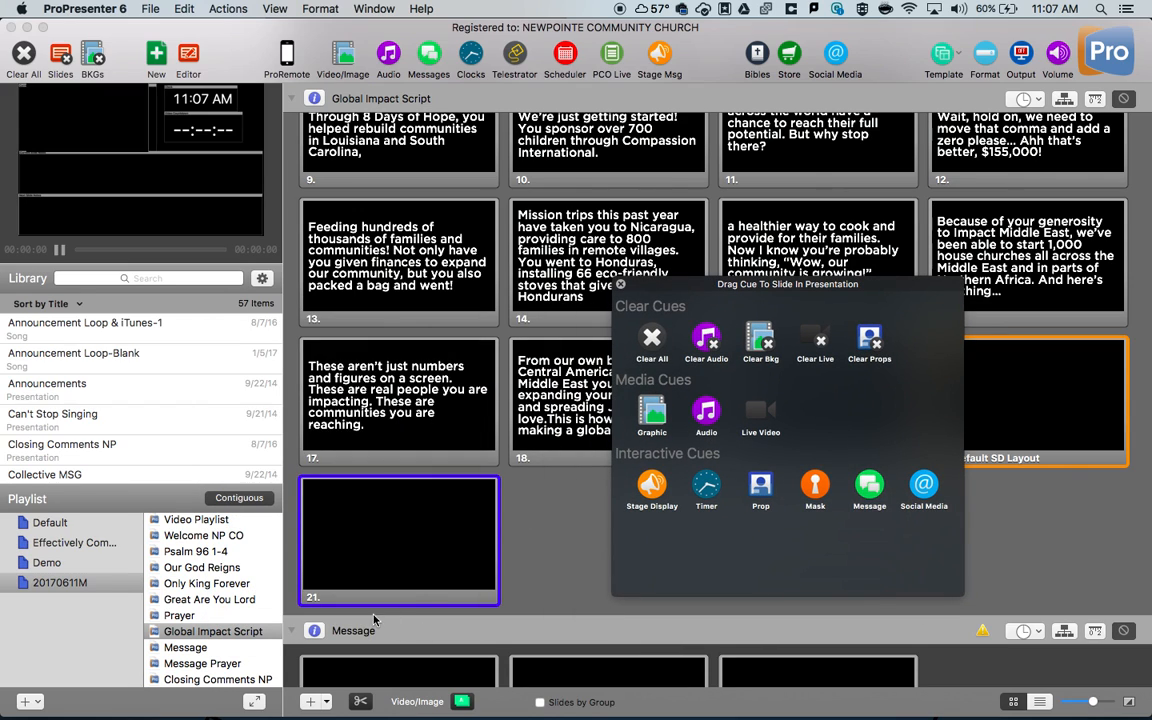
pyautogui.scroll(-3, 430, 607)
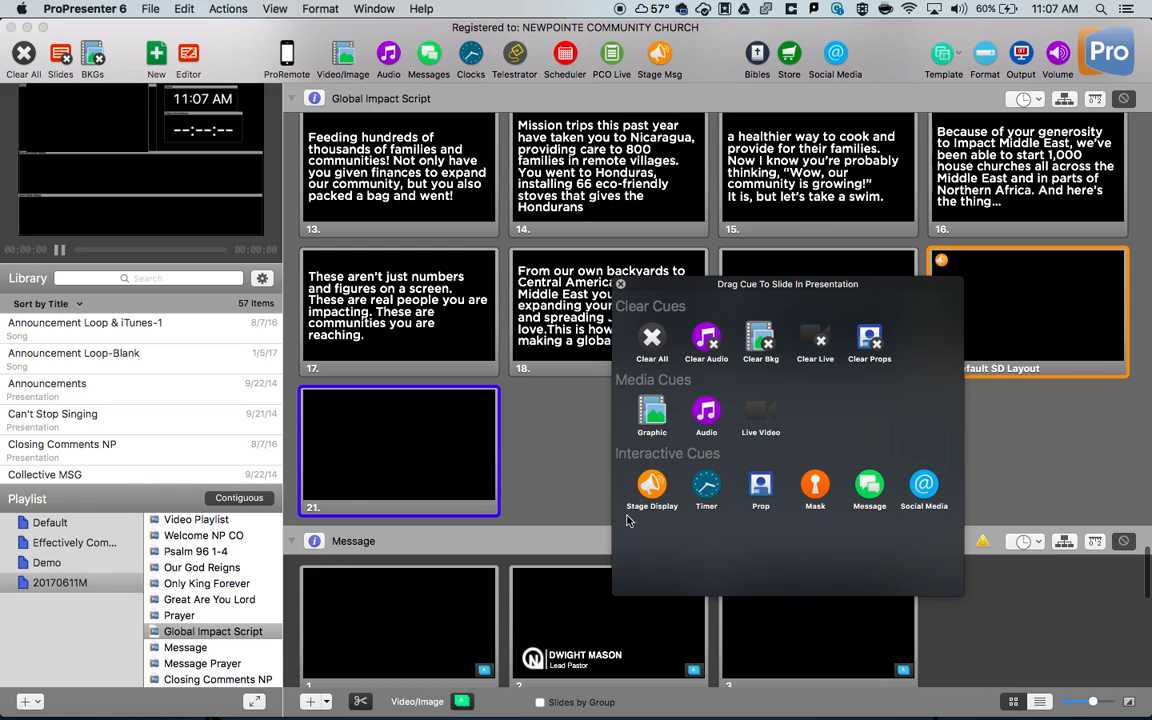
pyautogui.moveTo(647, 487); pyautogui.dragTo(400, 430)
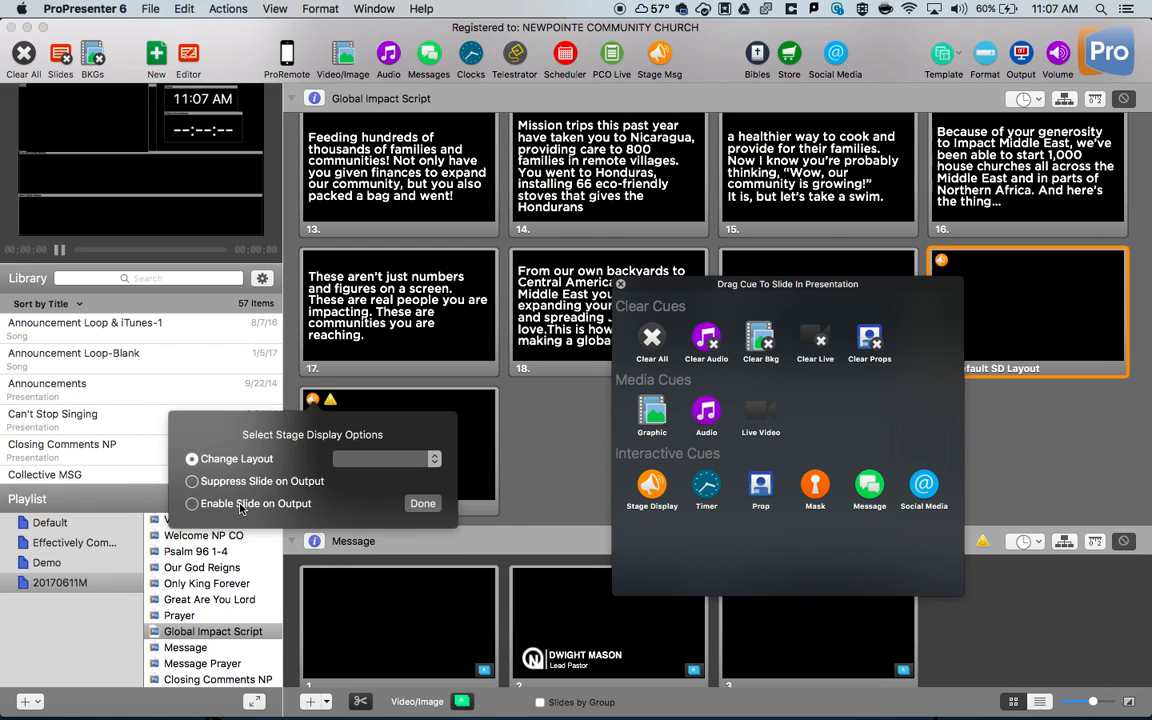
pyautogui.click(240, 504)
pyautogui.click(422, 503)
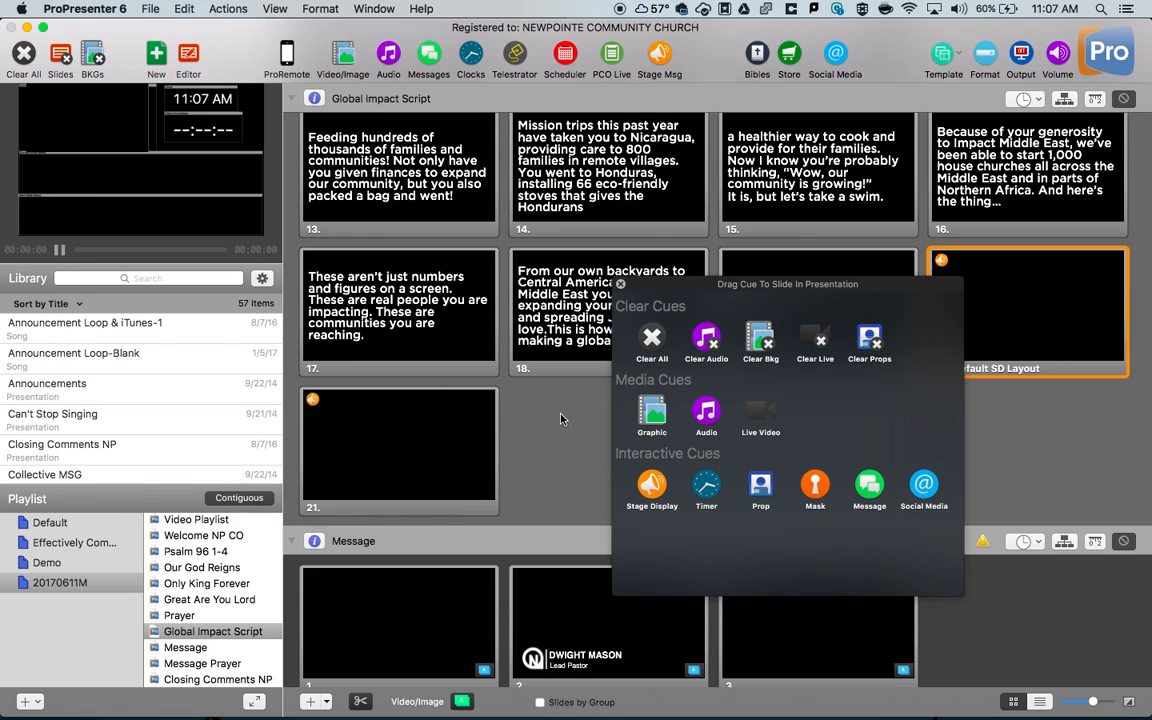
pyautogui.click(620, 286)
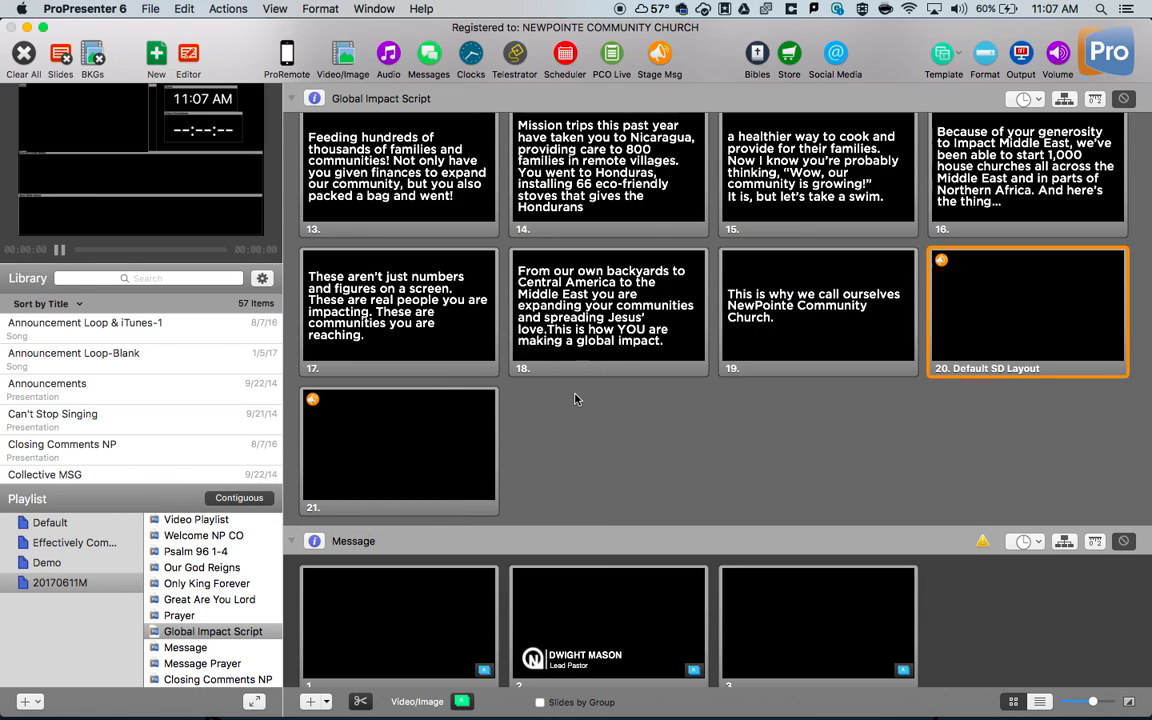
# Step: Give slide 21 the custom slide label "Enable Foreground" with Save Label turned off
pyautogui.rightClick(393, 498)
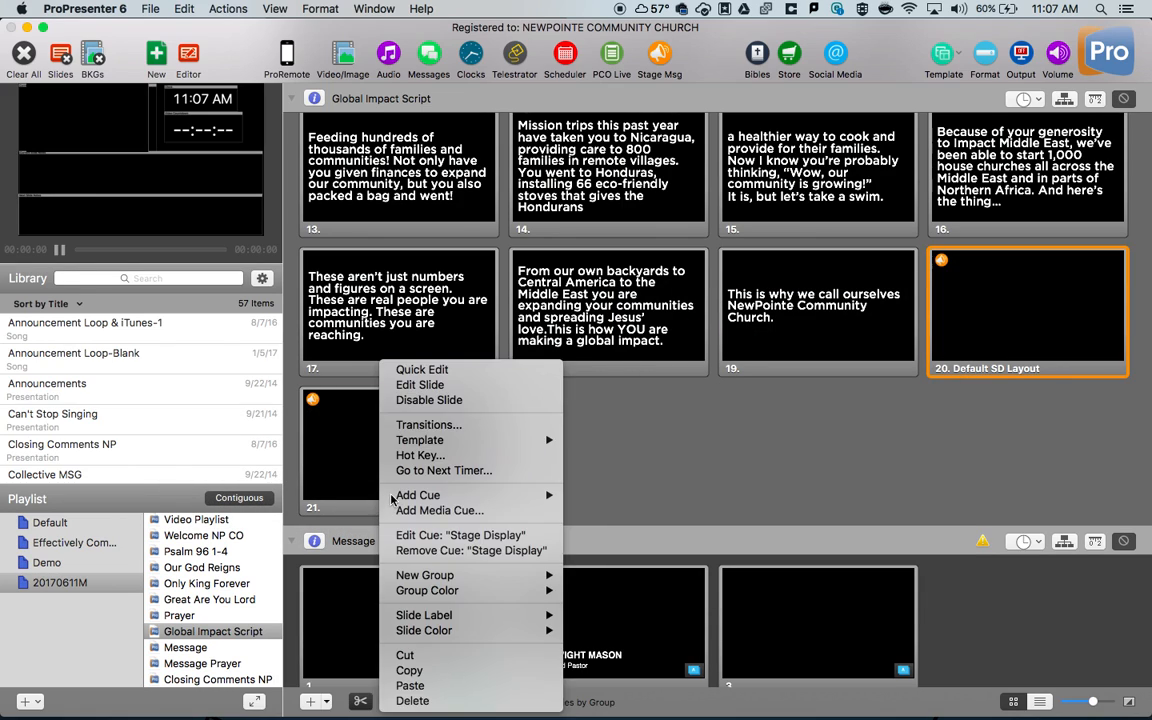
pyautogui.moveTo(530, 615)
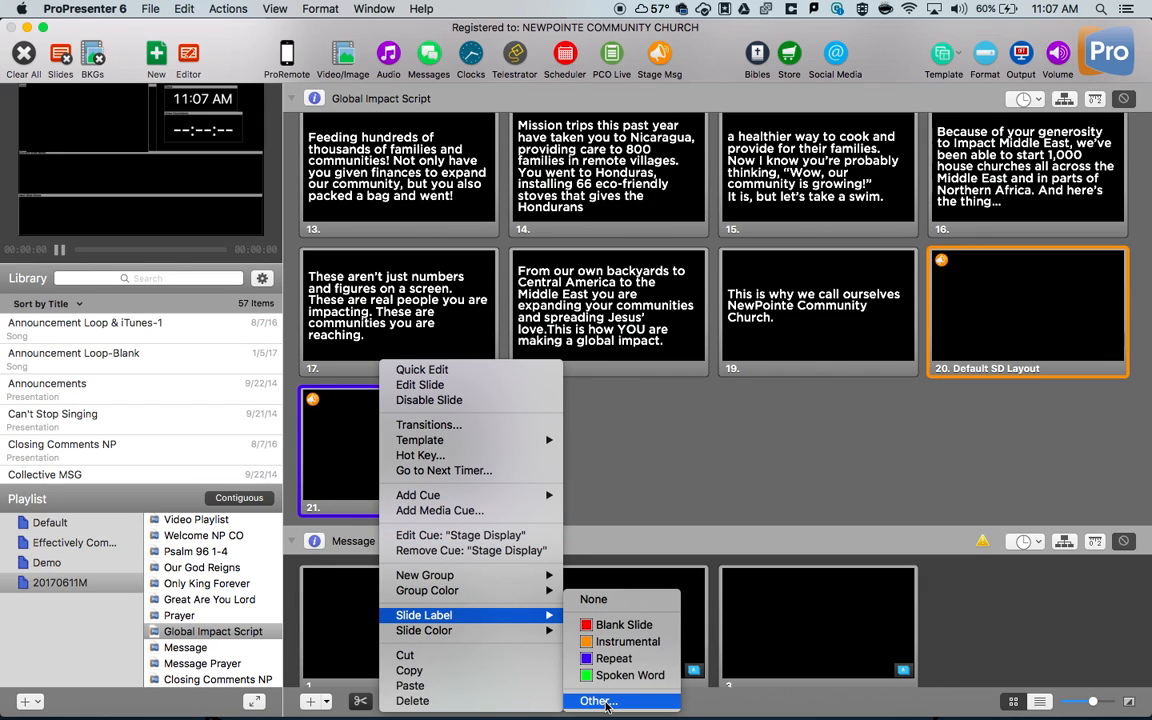
pyautogui.click(600, 701)
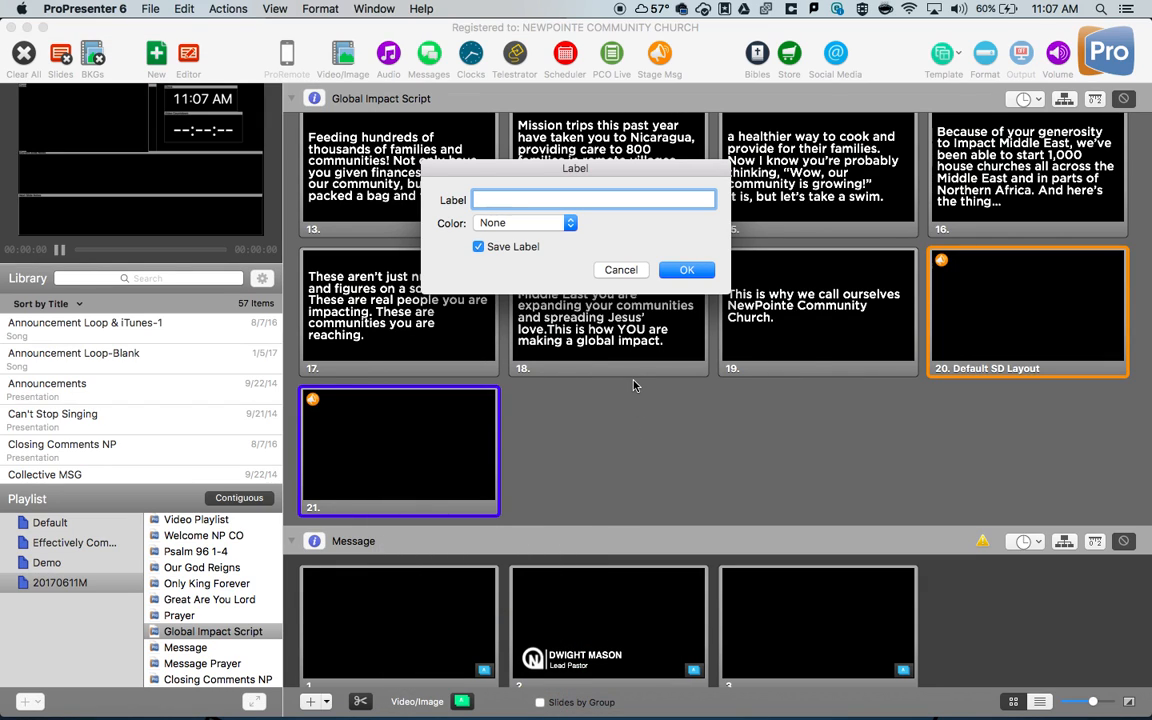
pyautogui.write('orground')
pyautogui.click(483, 250)
pyautogui.click(527, 203)
pyautogui.write('e')
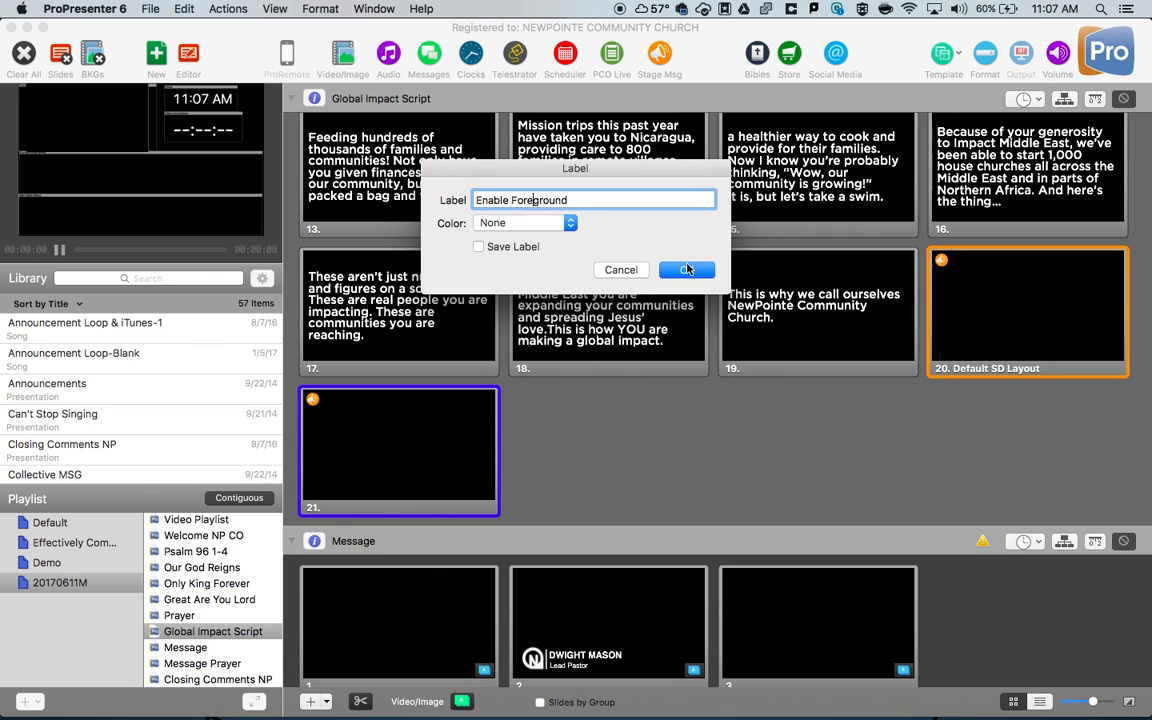
pyautogui.press('Return')
pyautogui.click(618, 479)
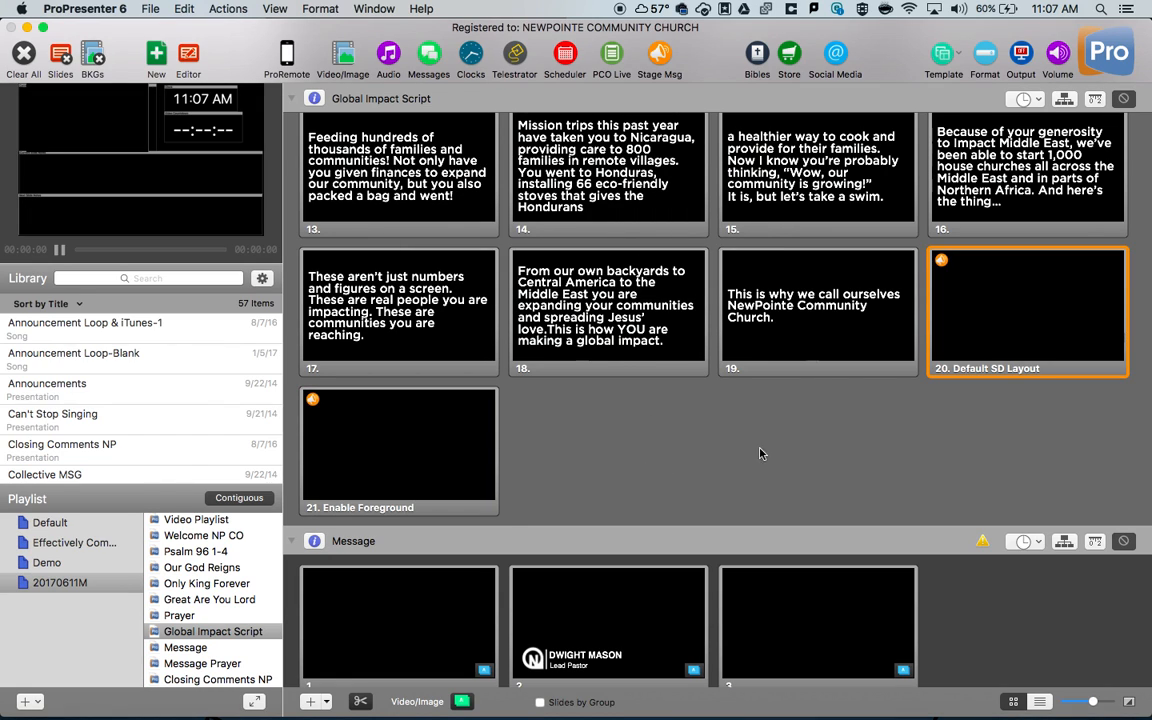
# Step: Open the stage display layout editor, review the Current Slide display mode of the Live Slide layout, and close the editor
pyautogui.scroll(3, 640, 478)
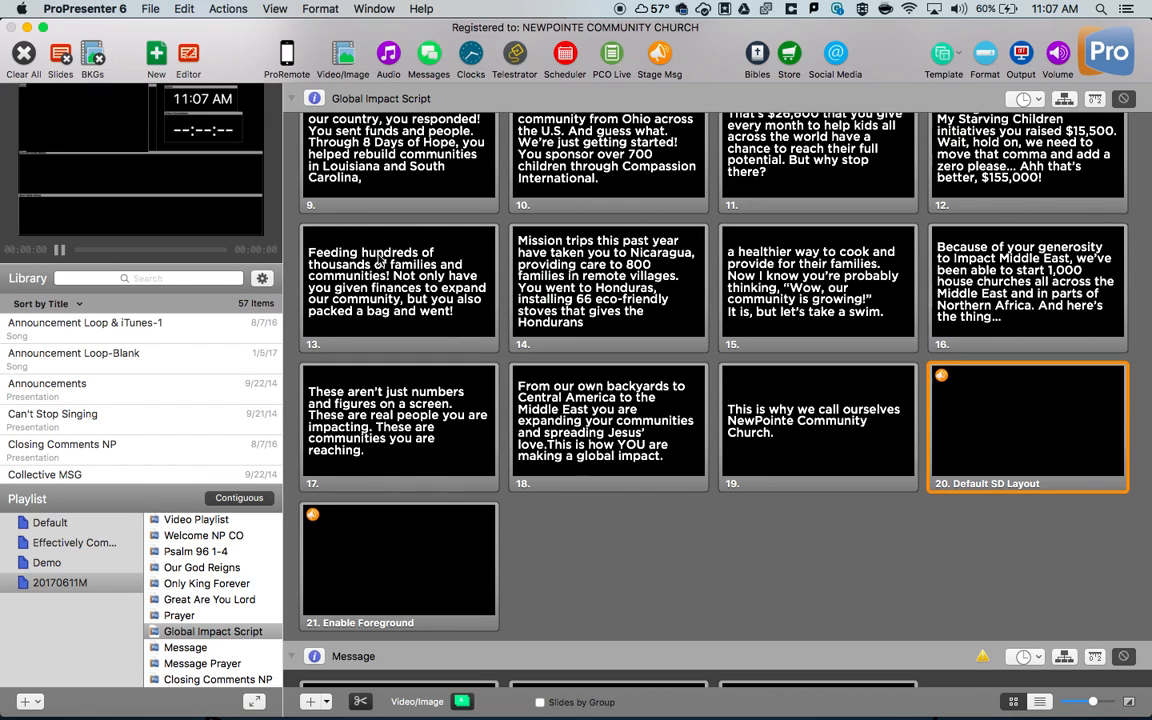
pyautogui.press('super+4')
pyautogui.press('super+5')
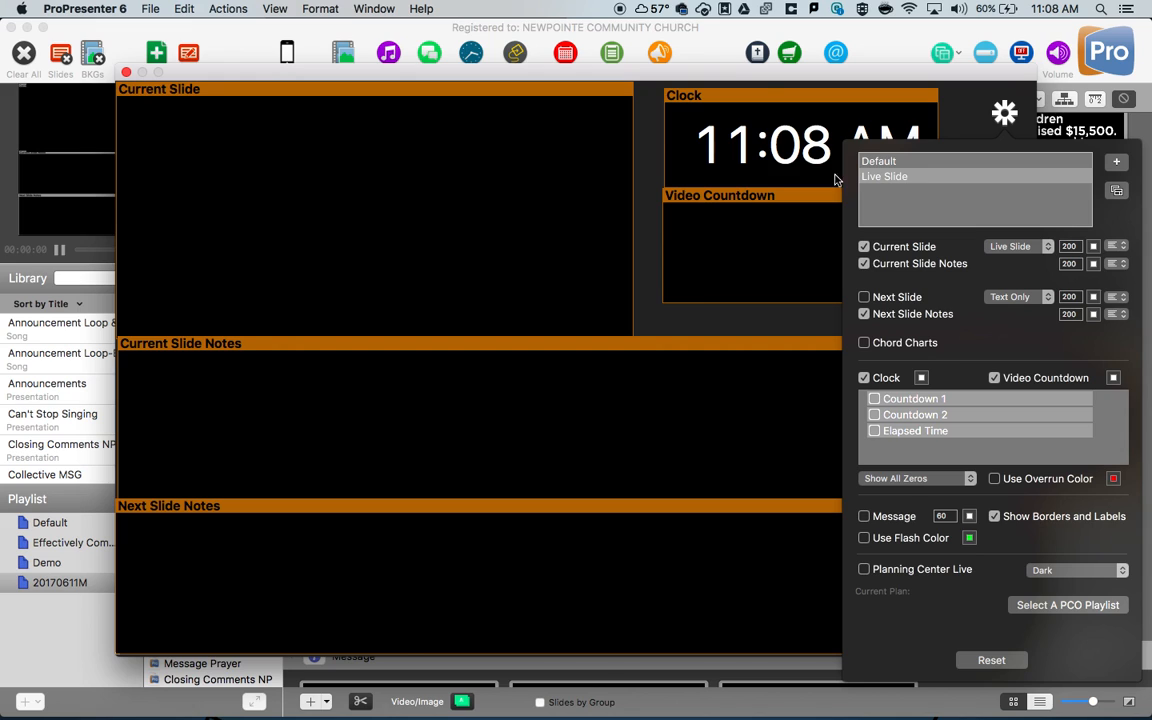
pyautogui.moveTo(754, 76); pyautogui.dragTo(705, 63)
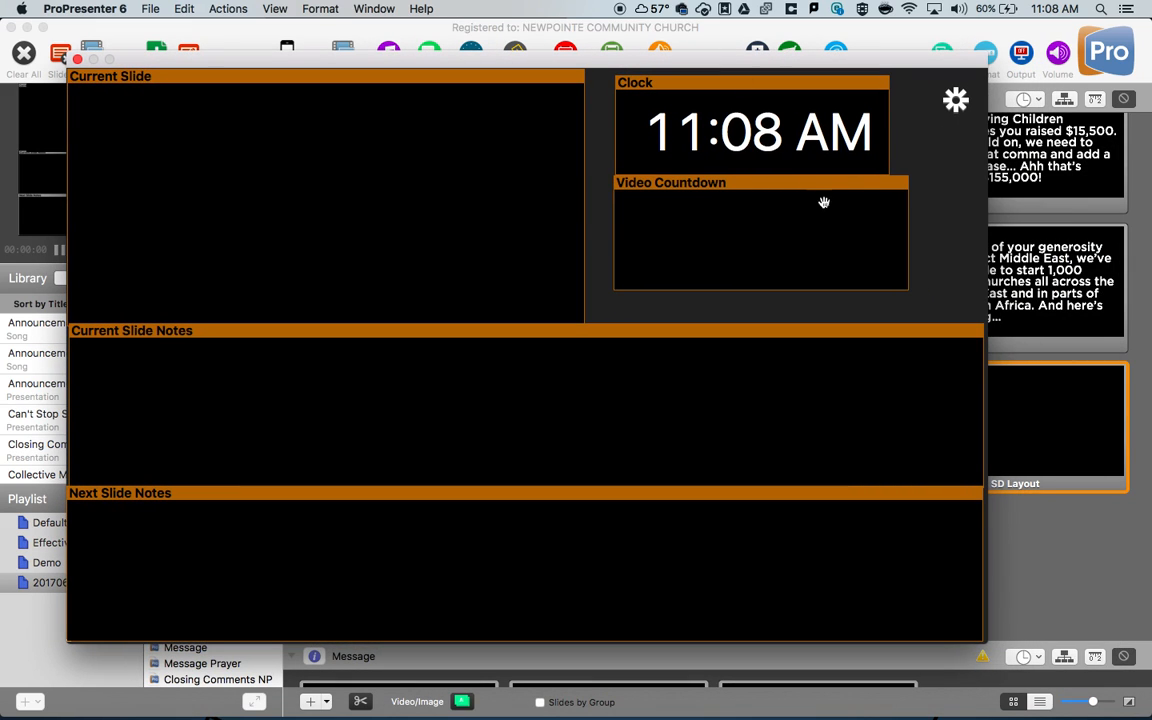
pyautogui.click(956, 99)
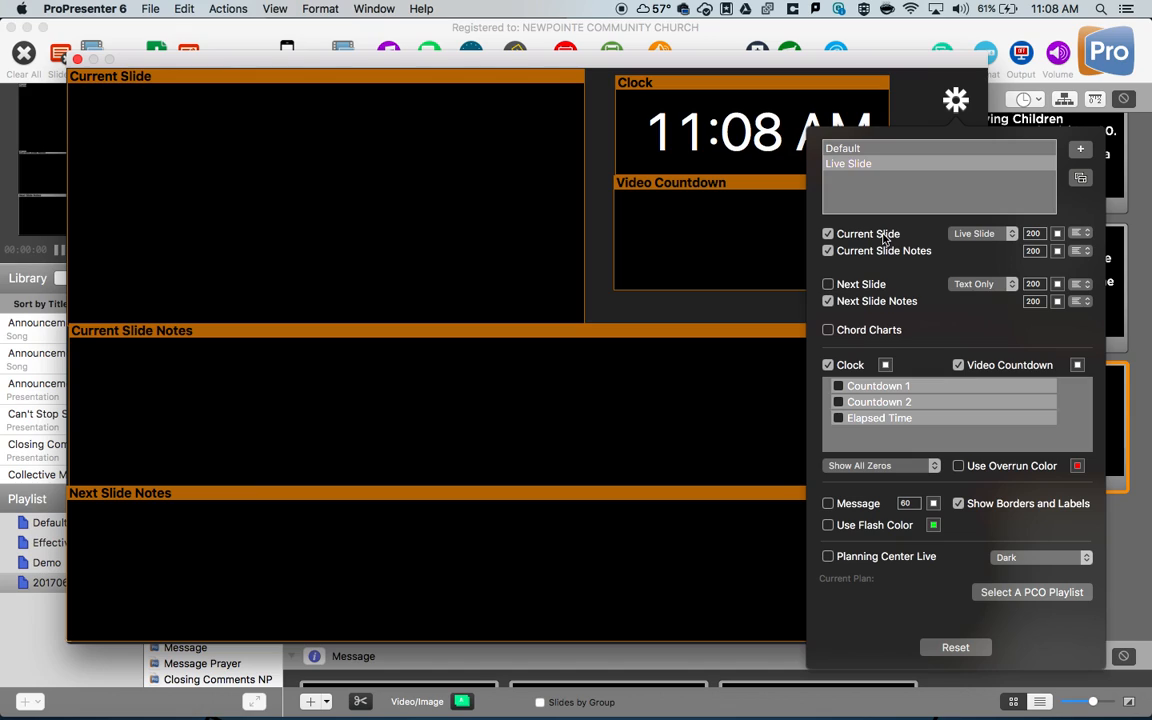
pyautogui.click(992, 236)
pyautogui.click(985, 234)
pyautogui.click(77, 61)
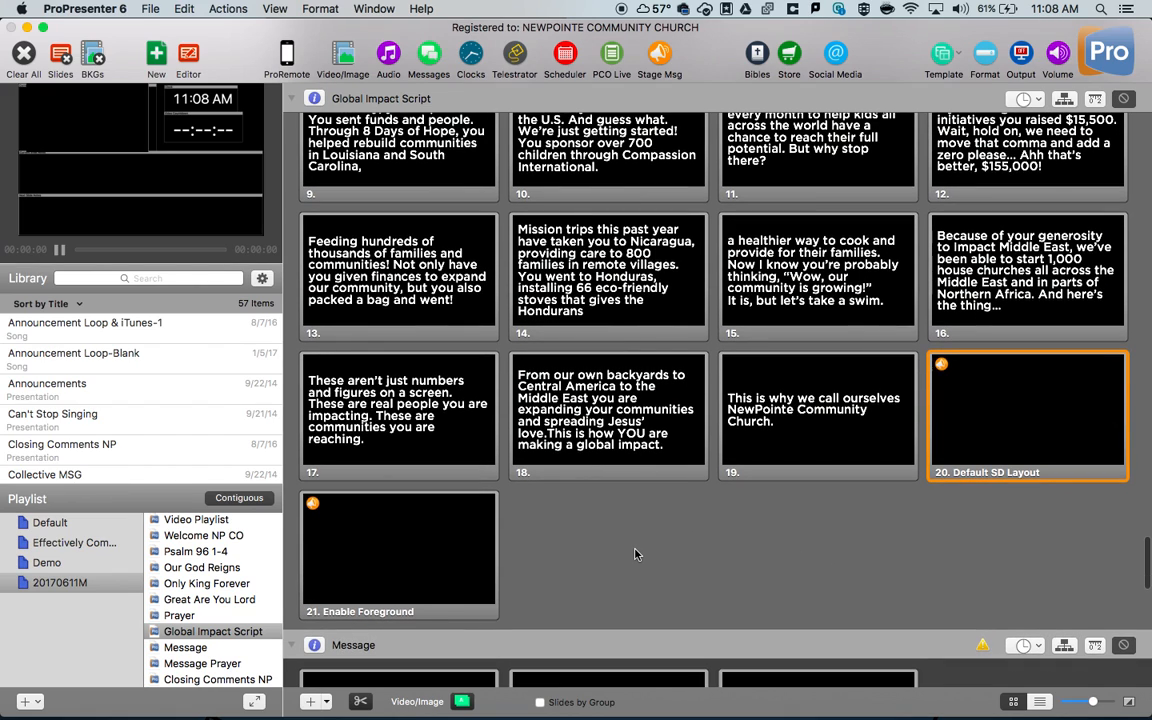
pyautogui.scroll(2, 634, 555)
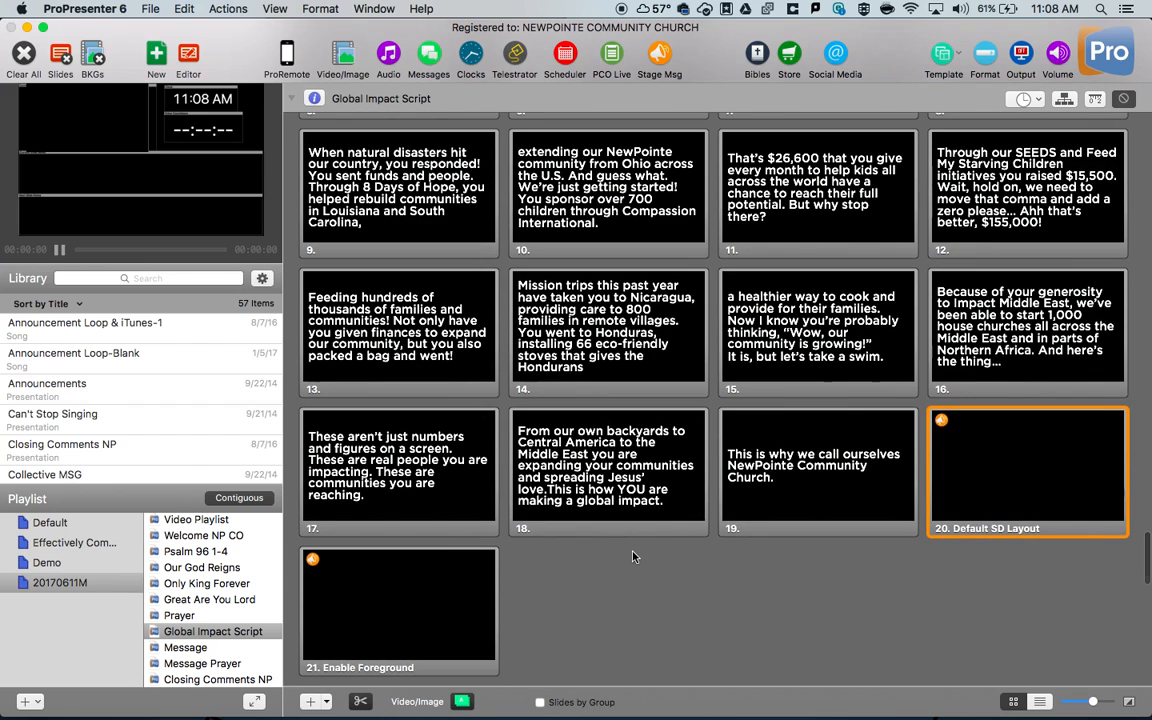
pyautogui.scroll(4, 633, 556)
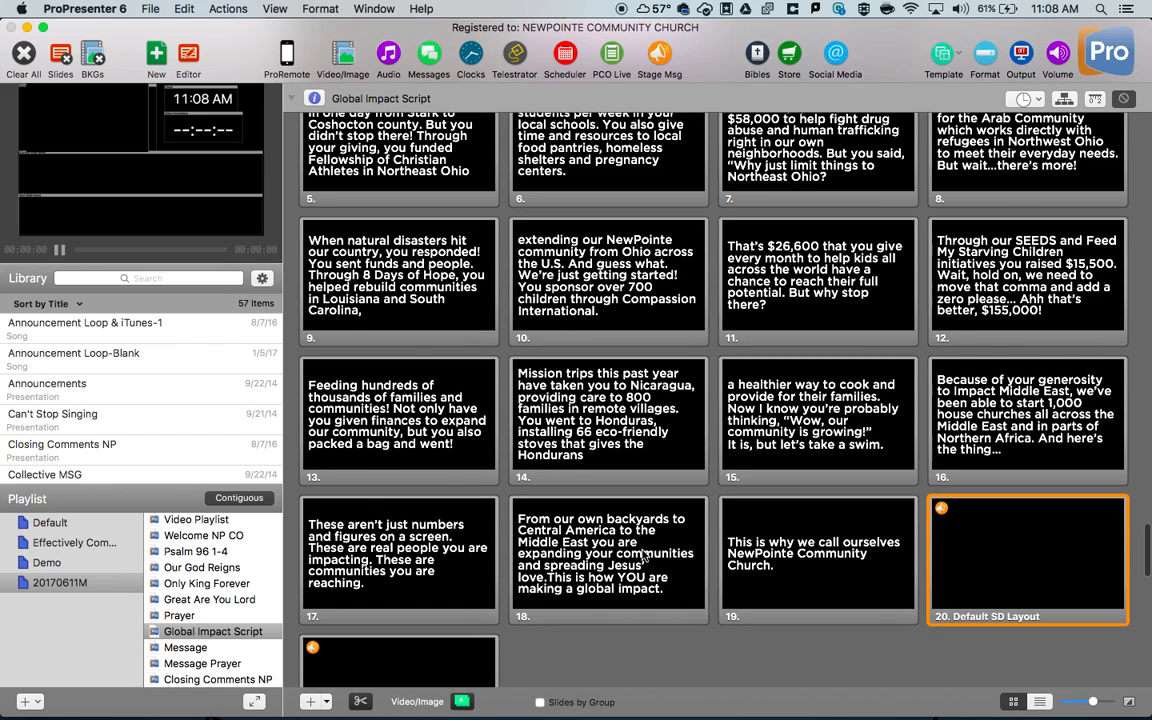
pyautogui.scroll(7, 643, 557)
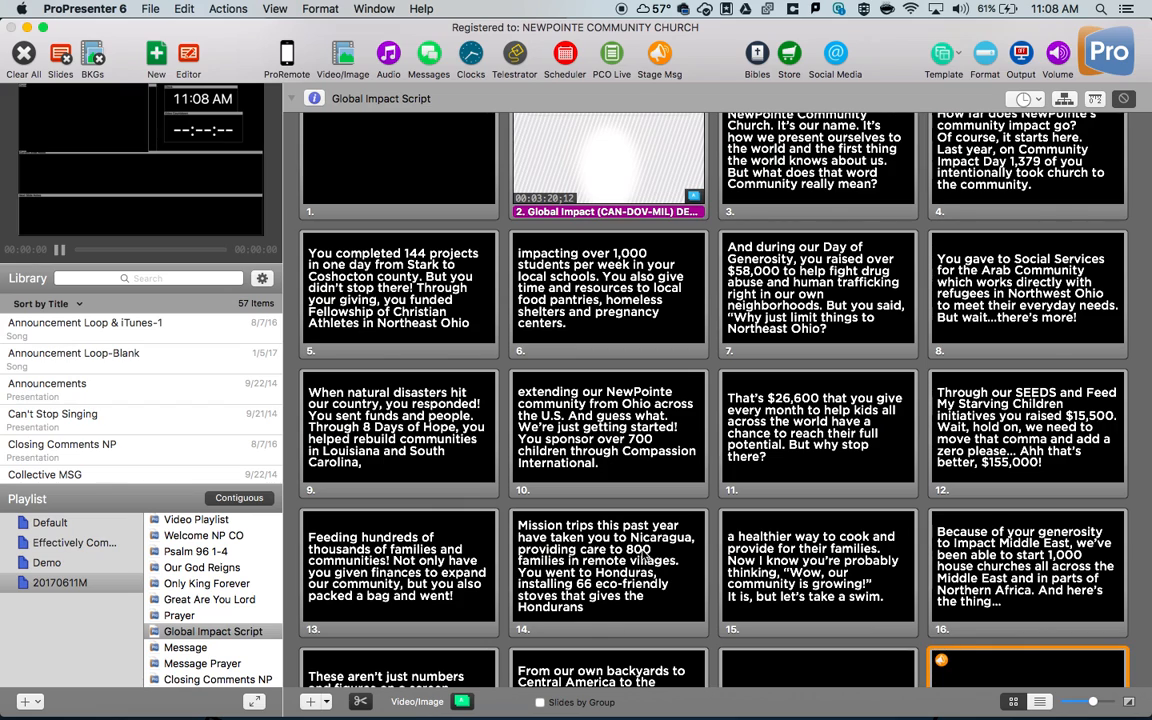
pyautogui.scroll(2, 645, 557)
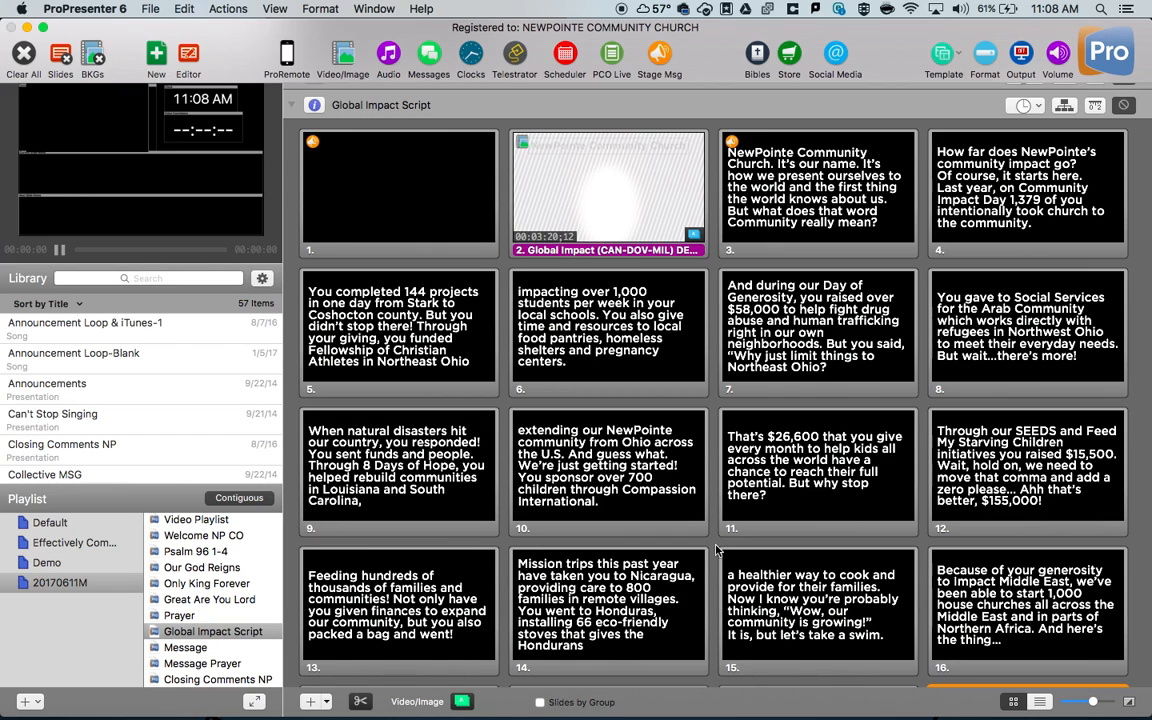
pyautogui.scroll(1, 716, 549)
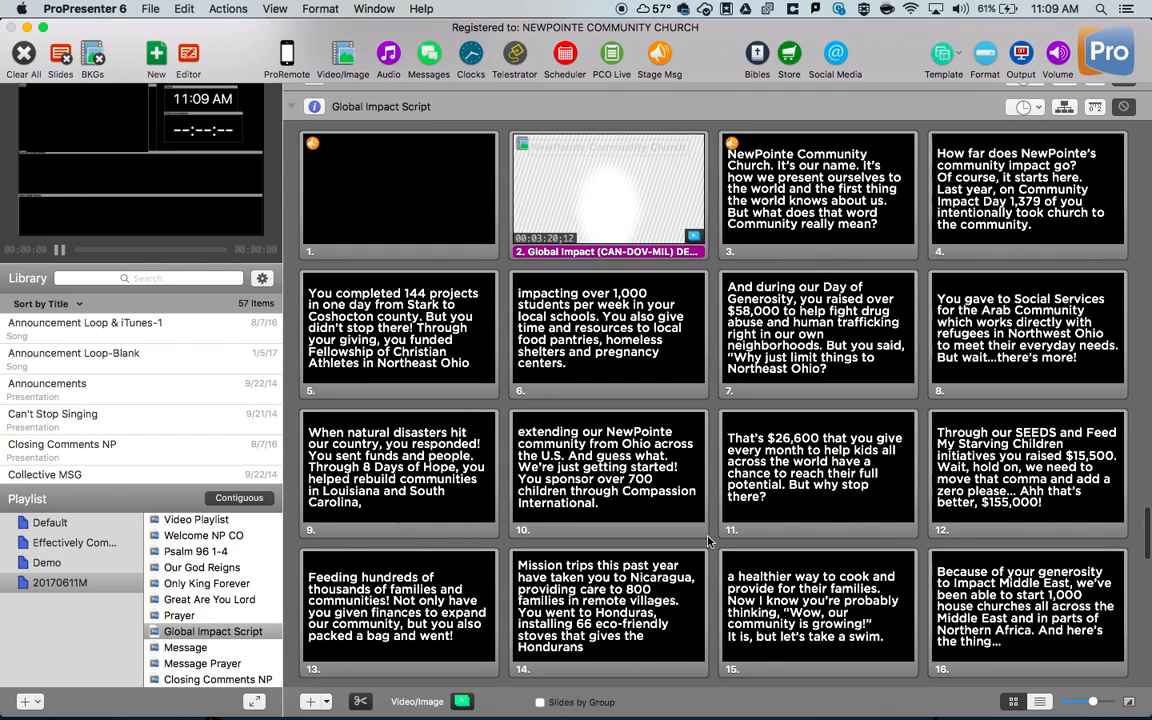